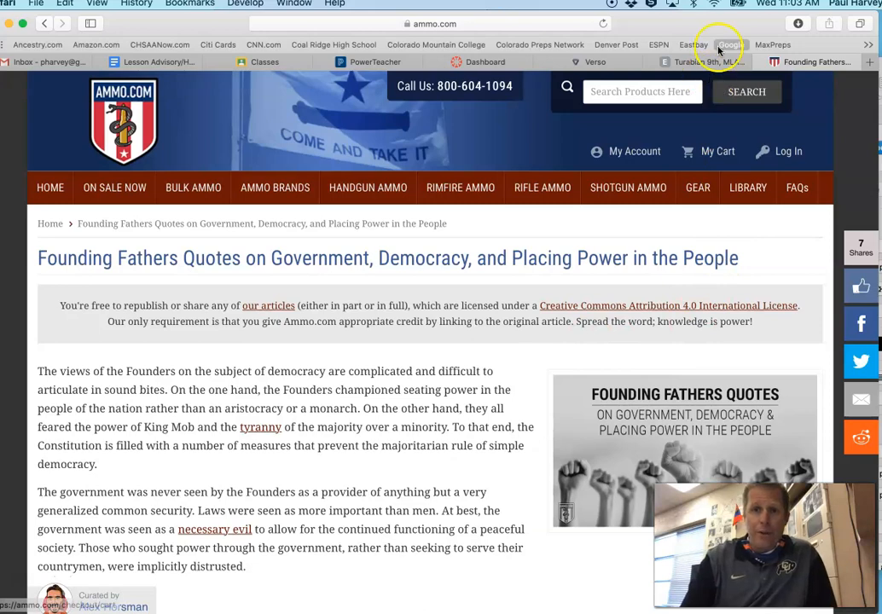
Step: Switch to the sample thesis document in Pages and read the introduction from the heading through the first page's footnotes
key(super+Tab)
scroll(499, 271, up, 15)
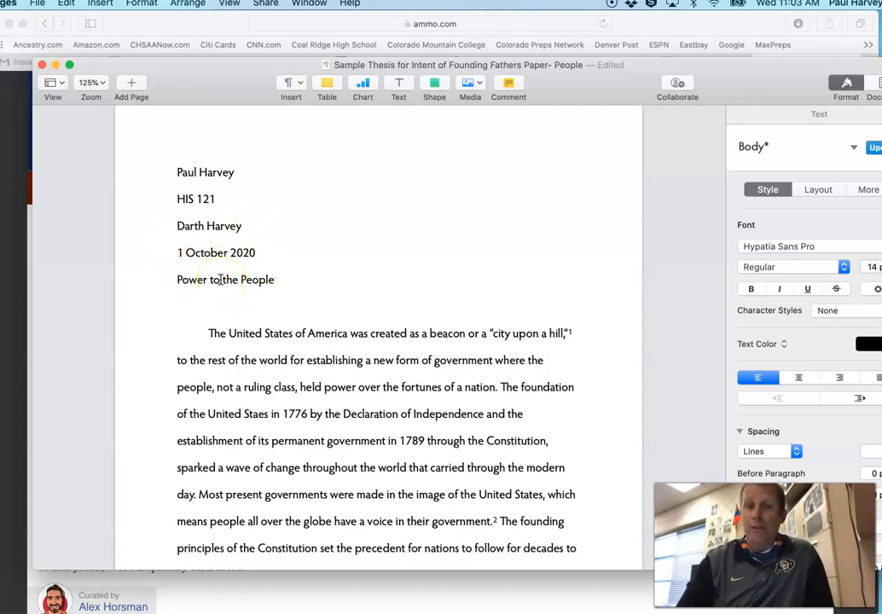
scroll(292, 362, down, 2)
scroll(291, 406, down, 3)
scroll(291, 406, down, 1)
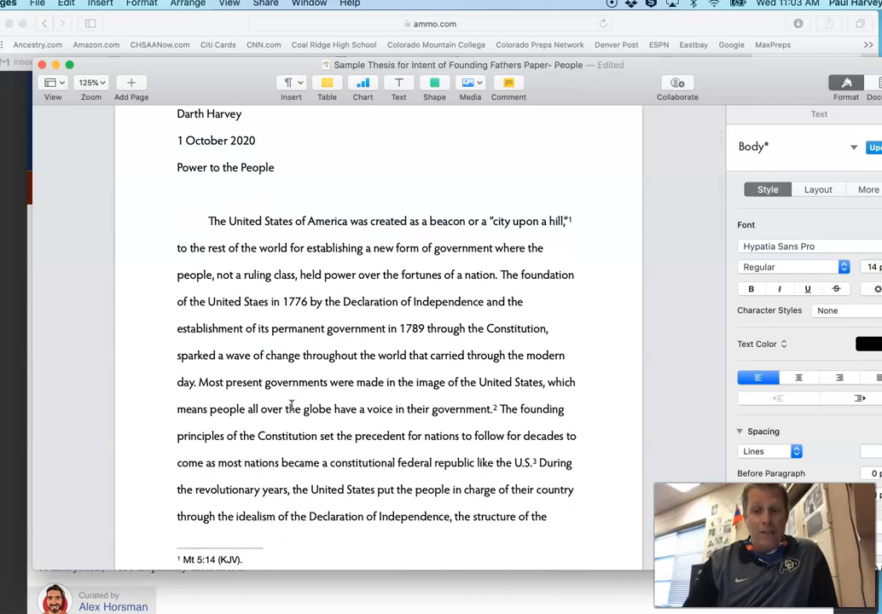
scroll(291, 407, down, 1)
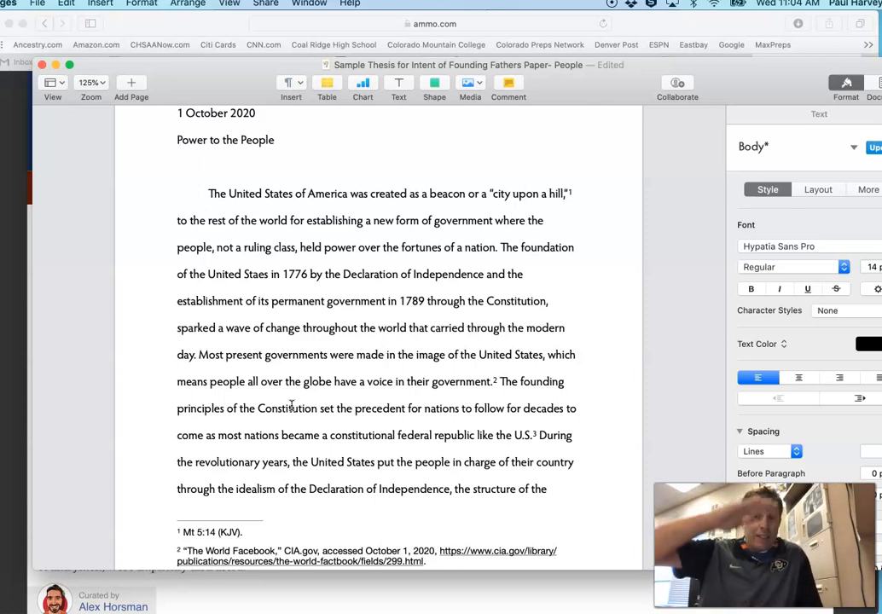
click(327, 441)
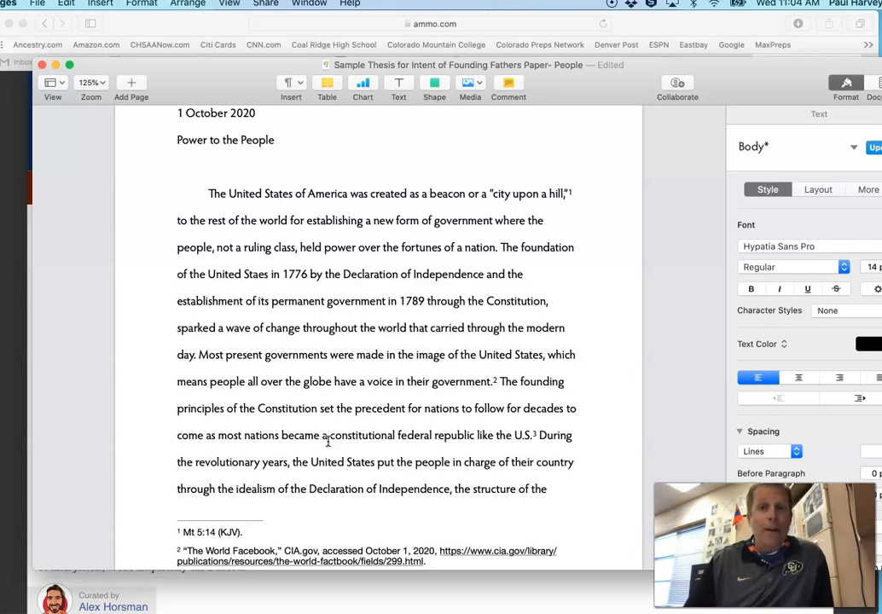
scroll(327, 441, up, 1)
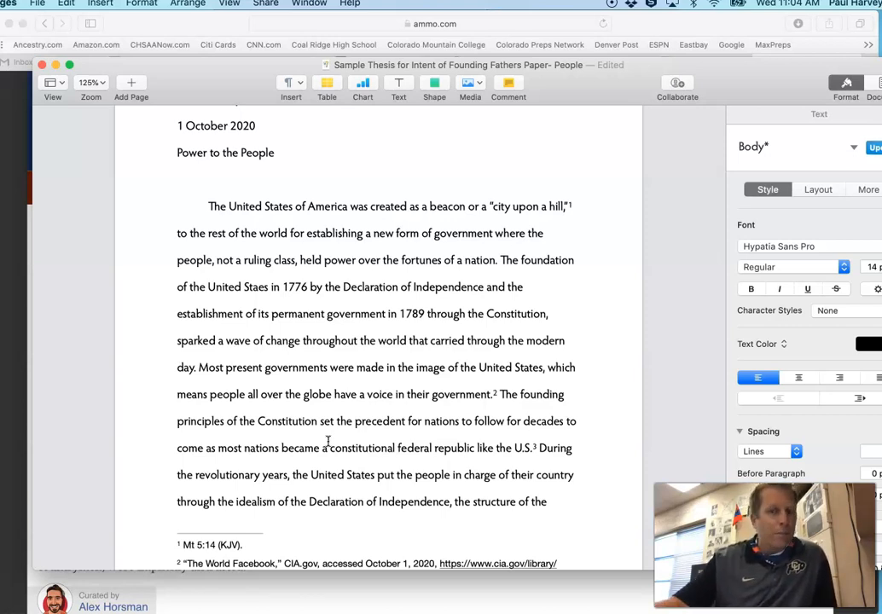
scroll(327, 441, down, 1)
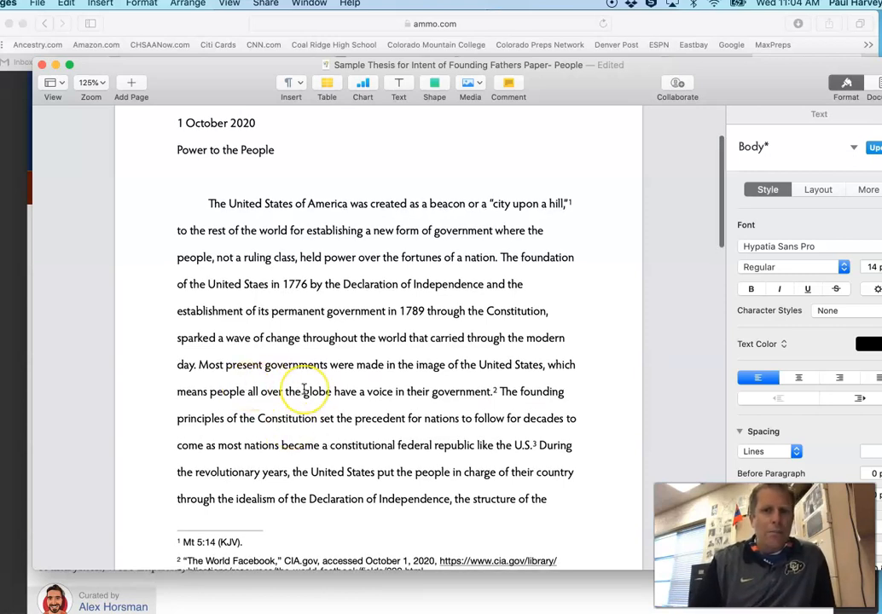
scroll(303, 388, down, 2)
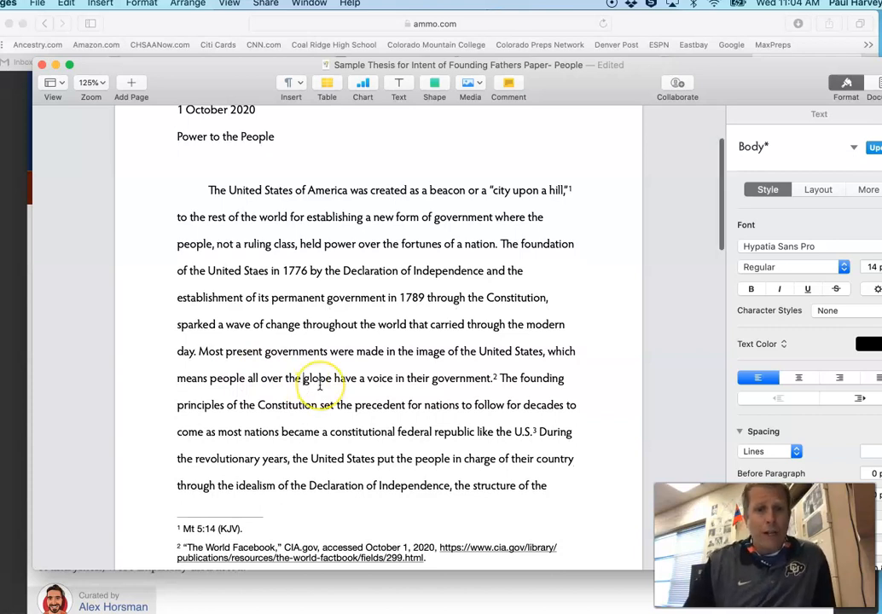
scroll(318, 384, down, 3)
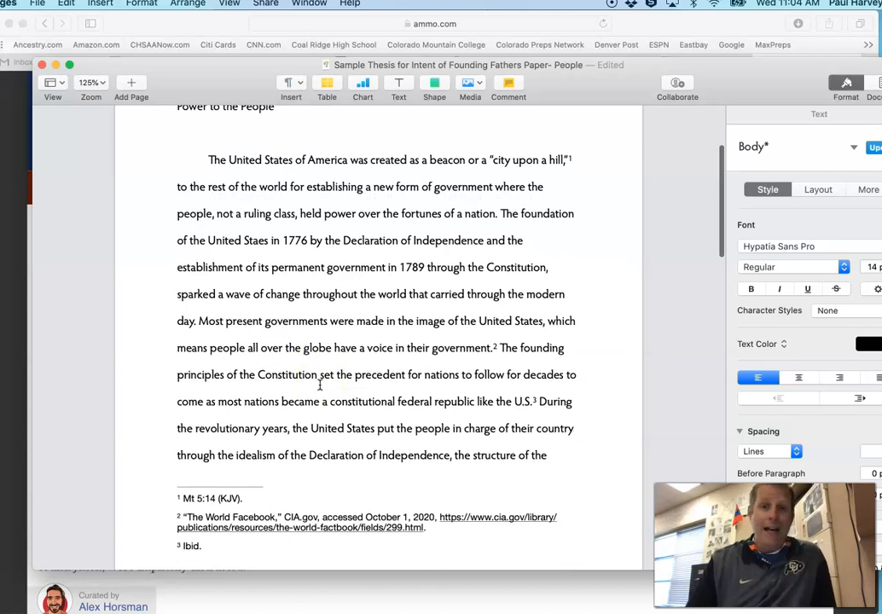
scroll(319, 385, down, 1)
scroll(320, 385, down, 1)
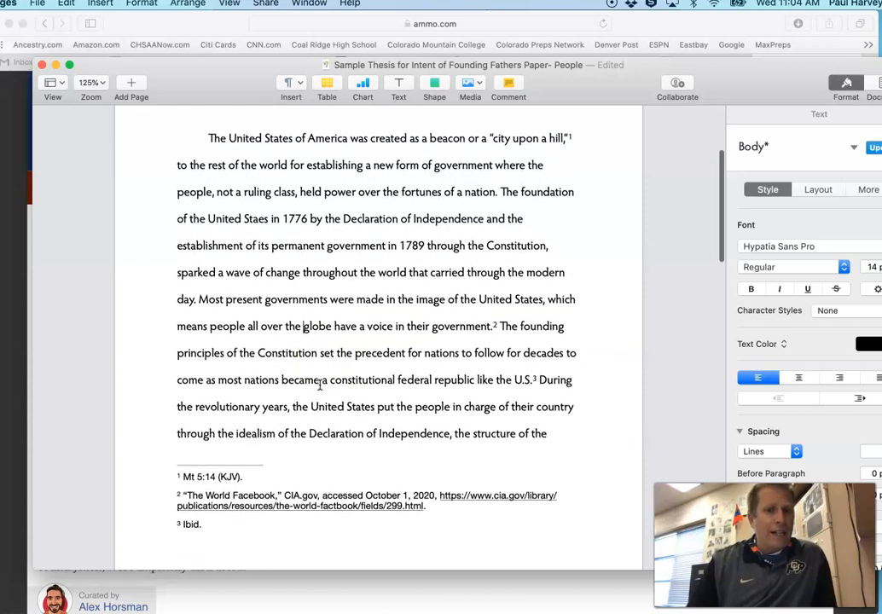
scroll(319, 385, down, 1)
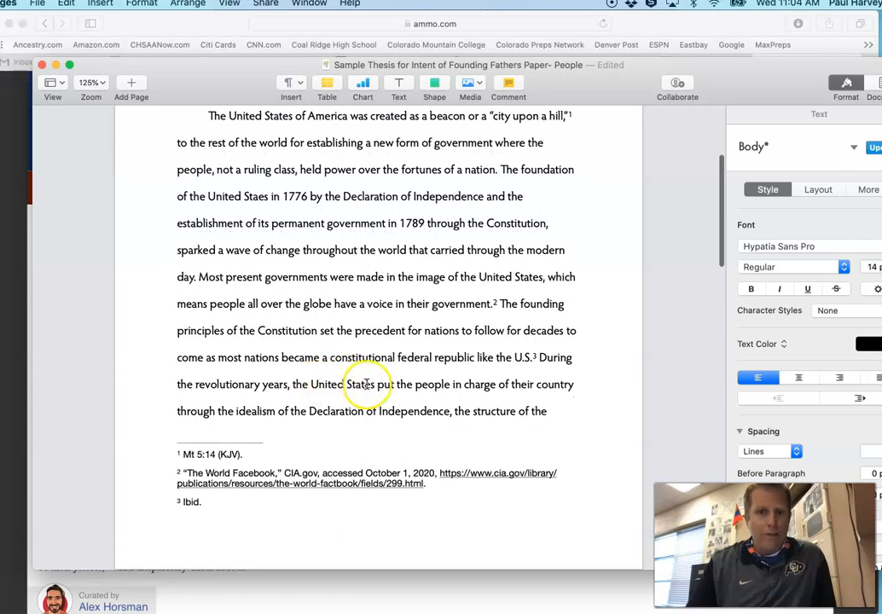
scroll(366, 384, down, 2)
scroll(367, 384, down, 1)
scroll(367, 384, down, 2)
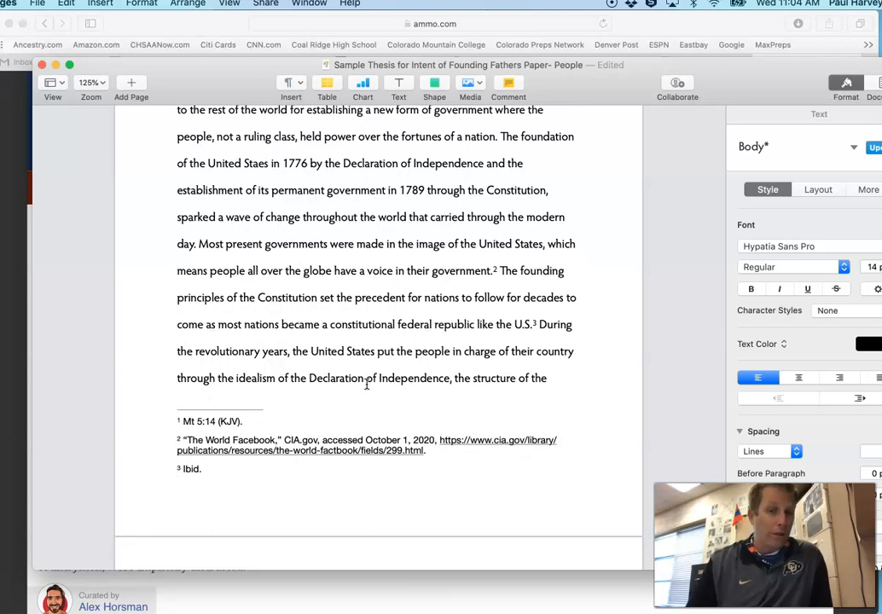
scroll(367, 384, down, 2)
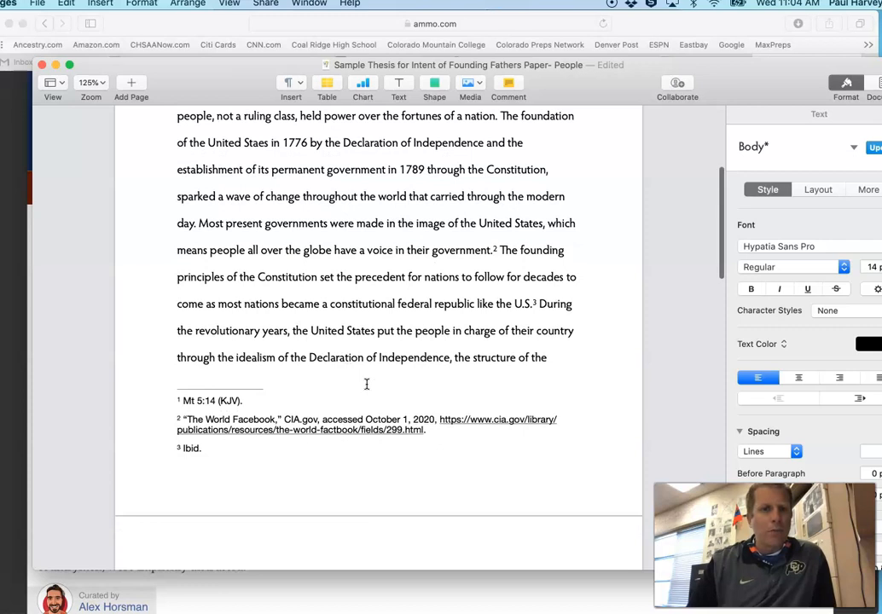
scroll(366, 385, down, 2)
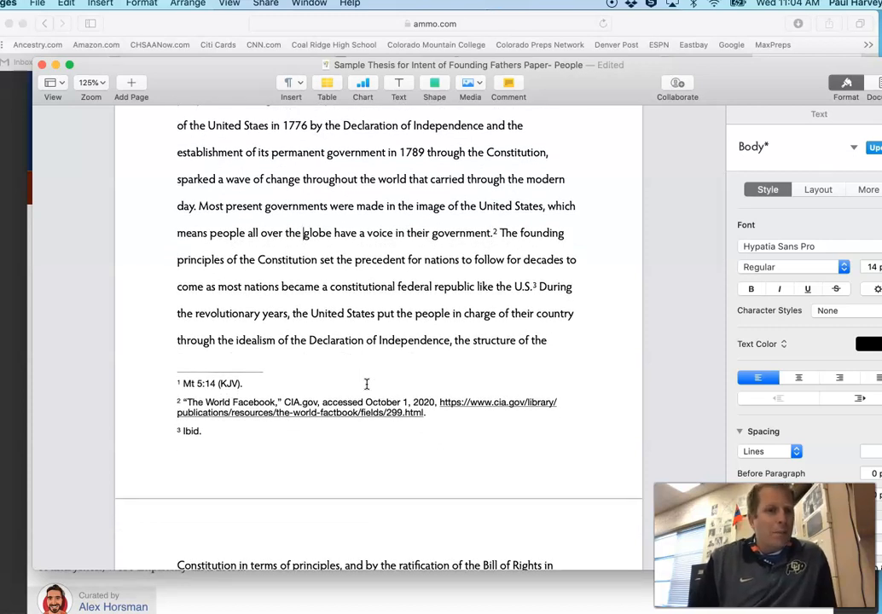
scroll(391, 427, down, 3)
scroll(392, 427, down, 3)
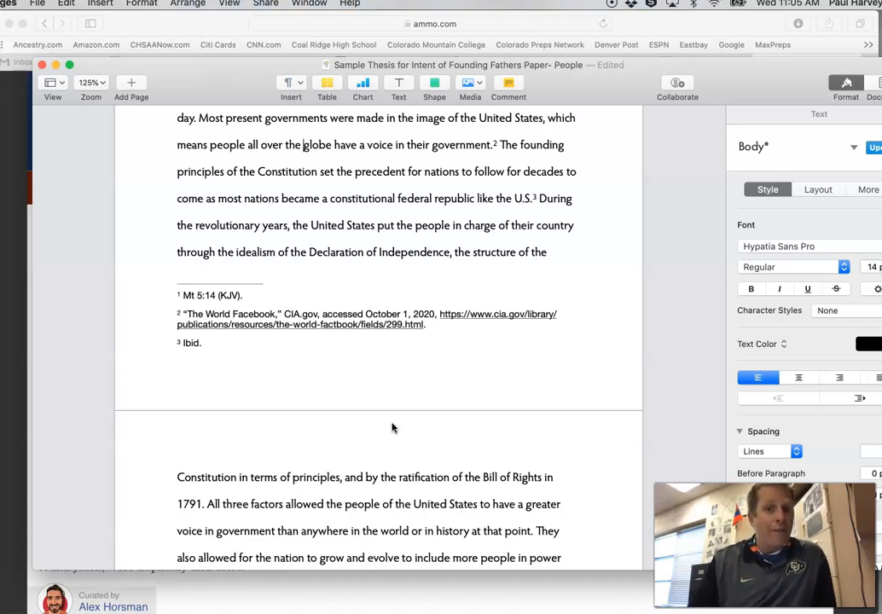
Step: Change "republic" to "republics" in the sentence about most nations becoming a constitutional federal republic like the U.S
click(474, 200)
text(s)
scroll(515, 235, down, 1)
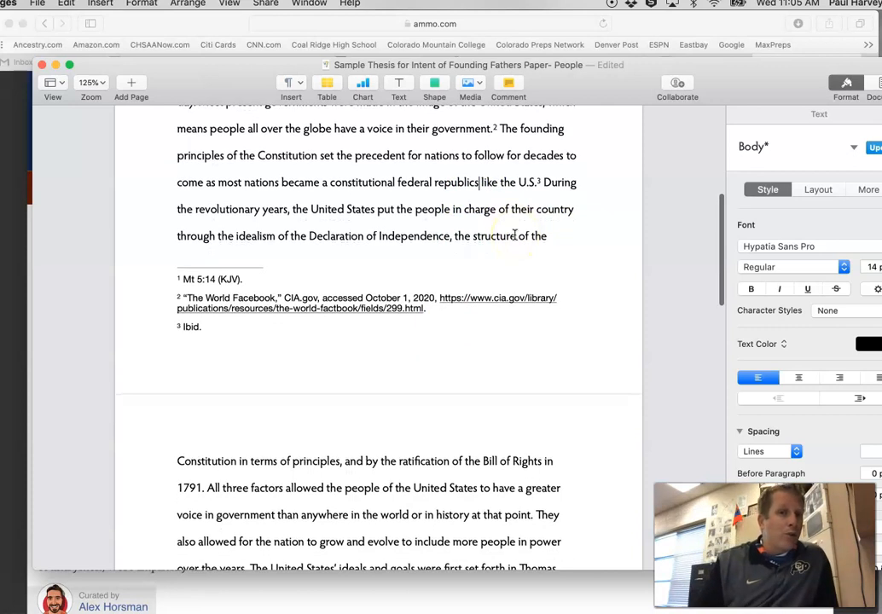
Step: Underline the thesis sentence from "During the revolutionary years" through "the Bill of Rights in 1791."
scroll(515, 235, down, 4)
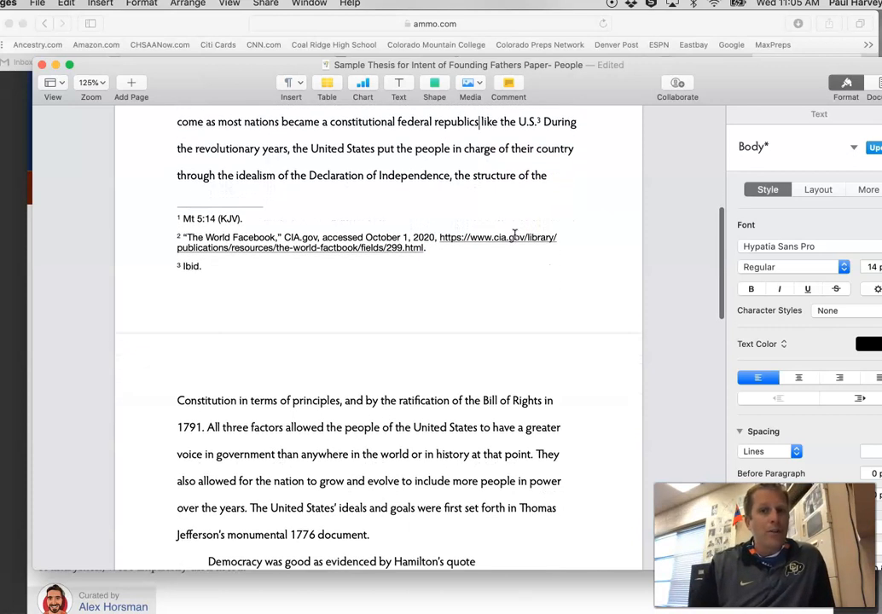
scroll(514, 233, down, 2)
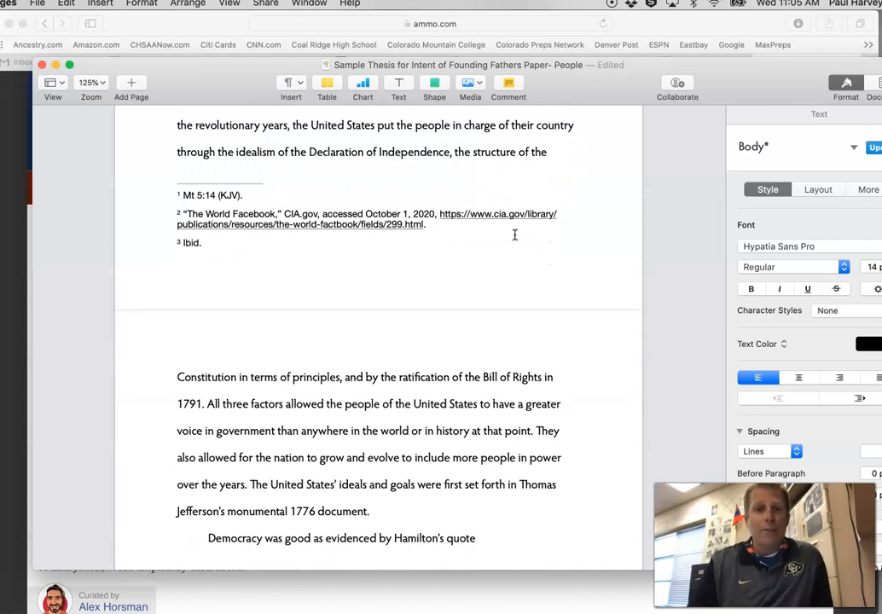
scroll(515, 235, down, 1)
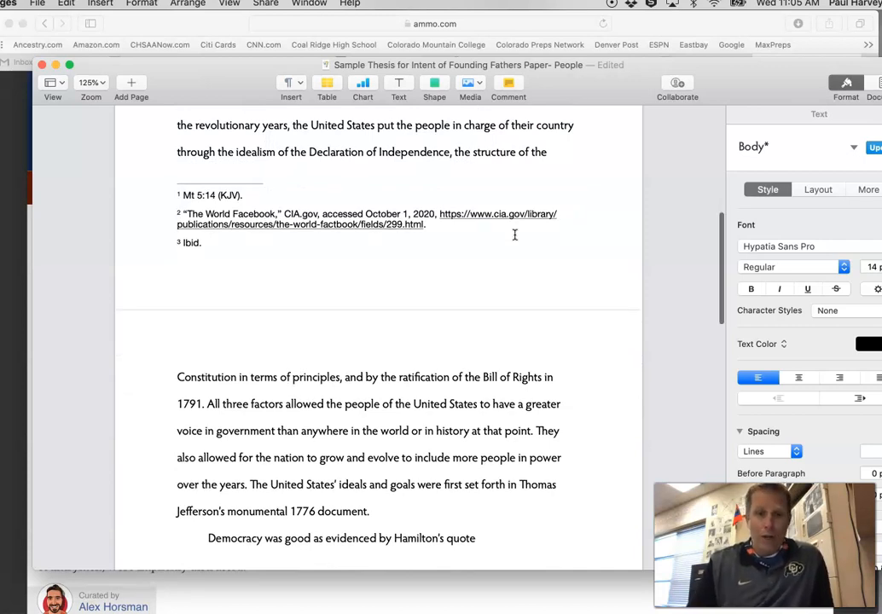
scroll(550, 333, down, 6)
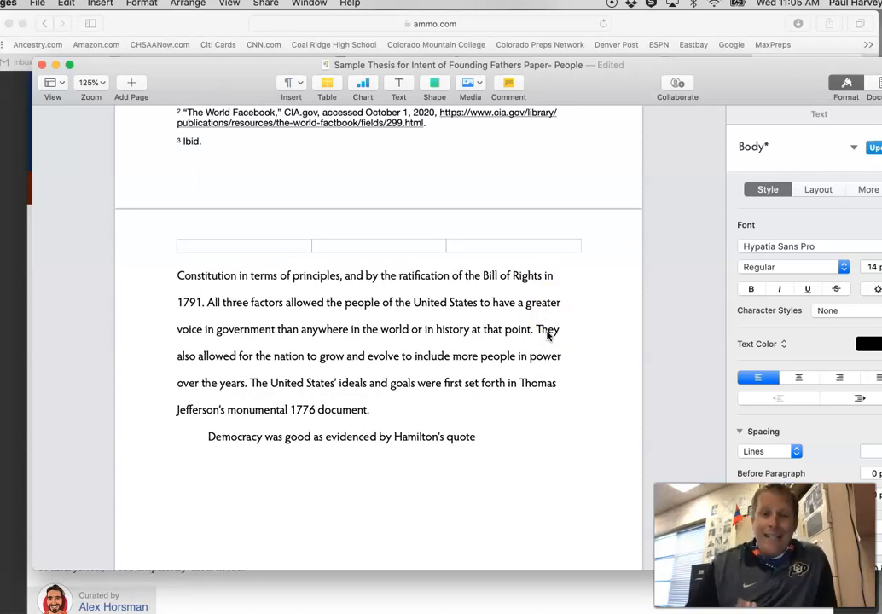
scroll(548, 335, up, 10)
click(539, 225)
drag(546, 214, 205, 518)
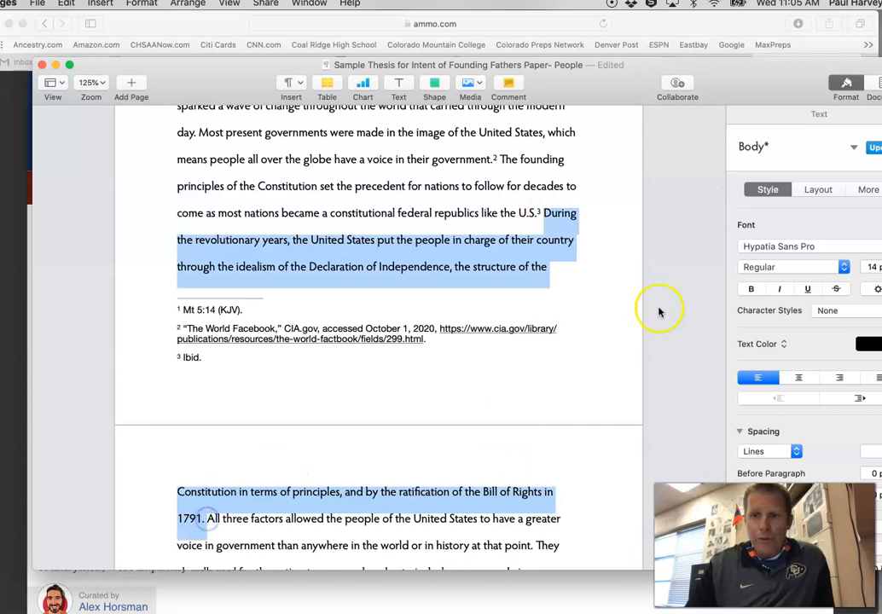
click(804, 289)
scroll(602, 326, down, 3)
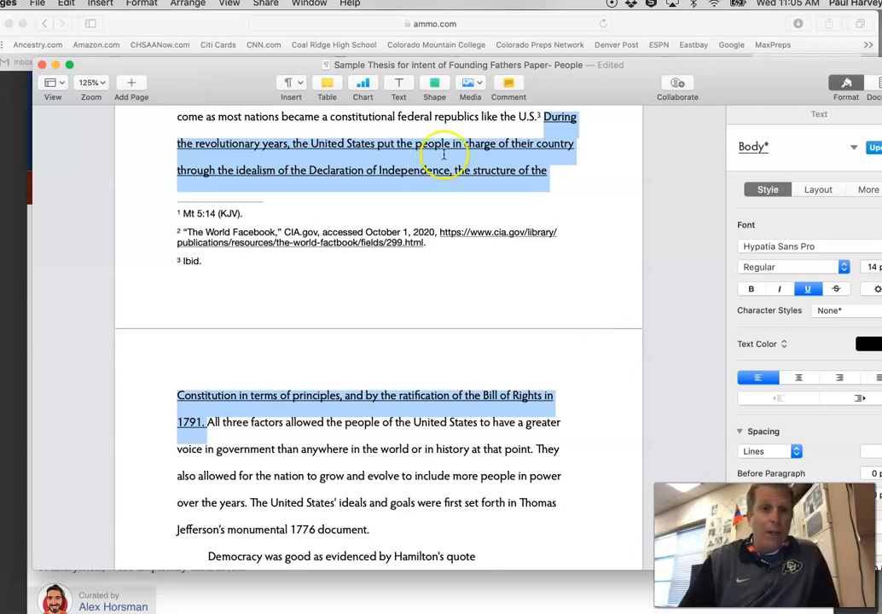
click(321, 171)
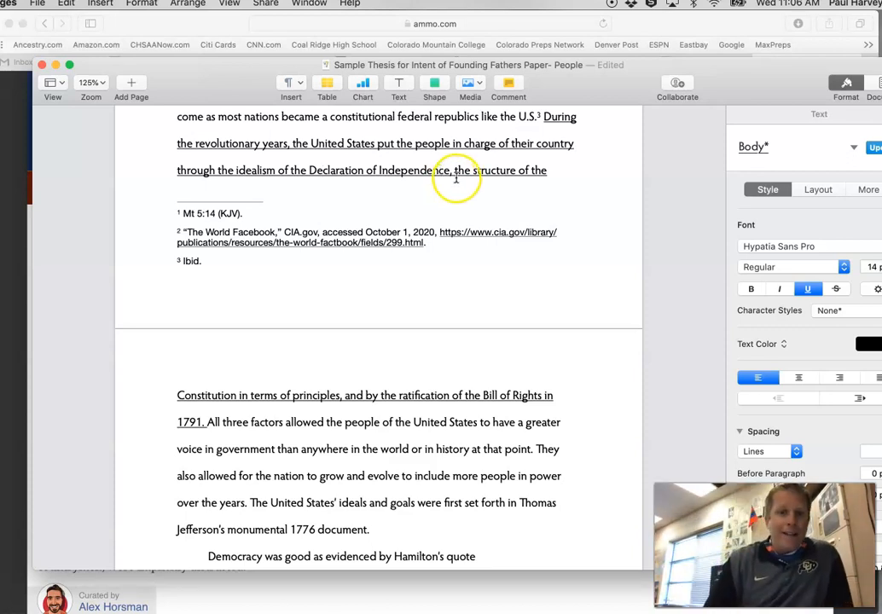
Step: Review the rest of the introduction after the underlined thesis and the opening line of the body paragraph about Hamilton's quote
scroll(394, 328, down, 5)
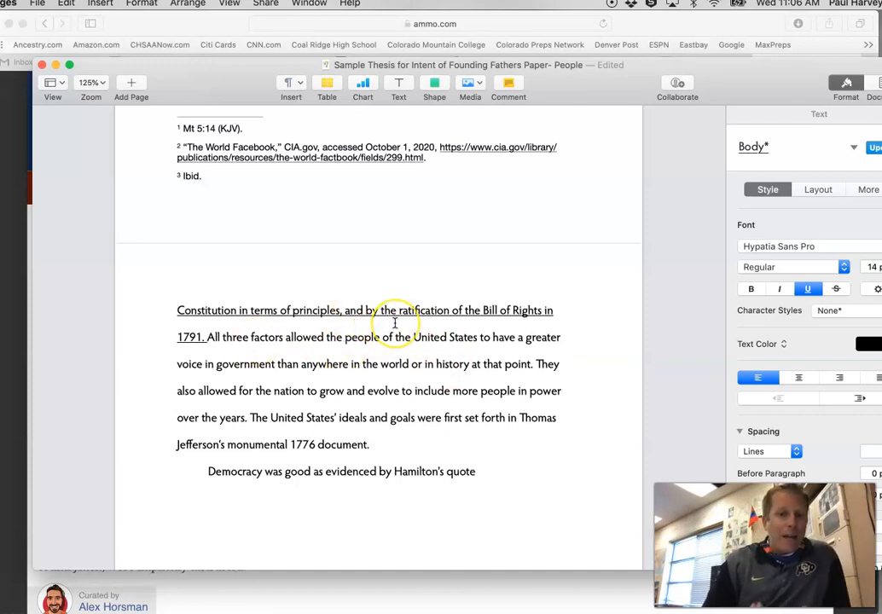
scroll(395, 323, up, 1)
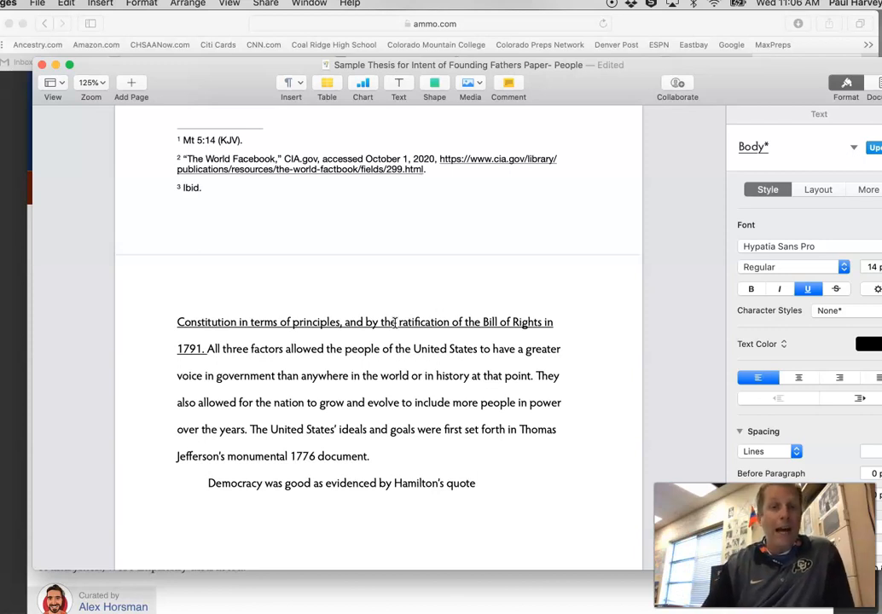
scroll(394, 323, up, 3)
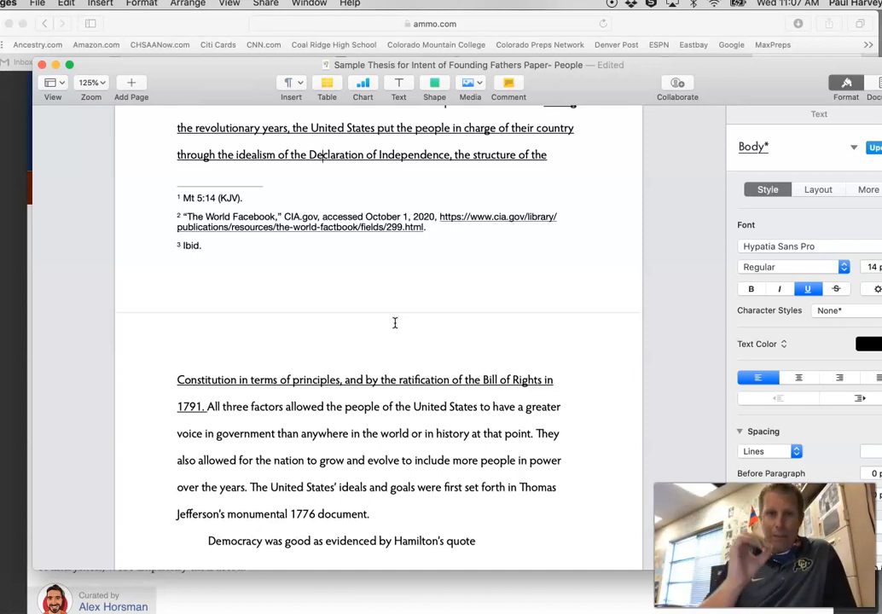
scroll(394, 323, down, 1)
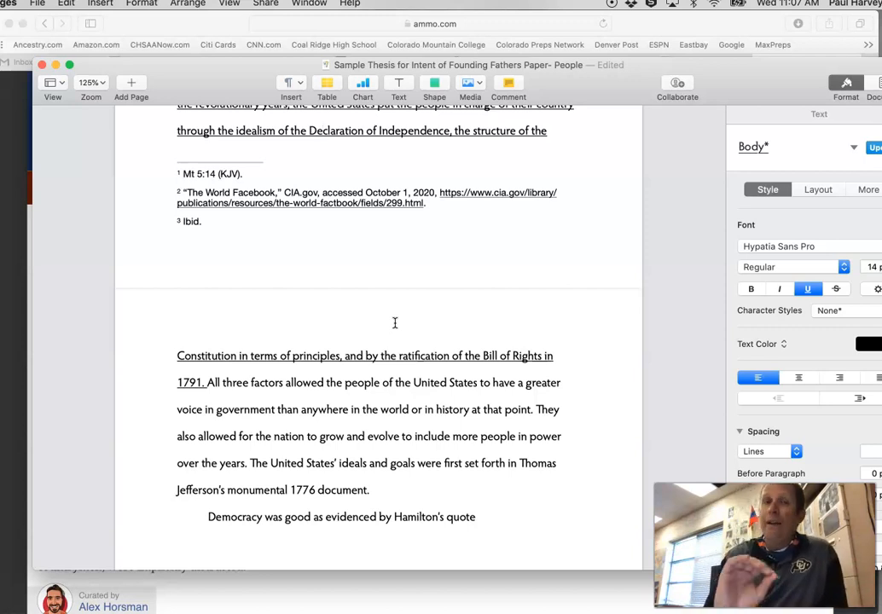
scroll(395, 322, up, 3)
scroll(394, 322, down, 2)
scroll(395, 322, down, 3)
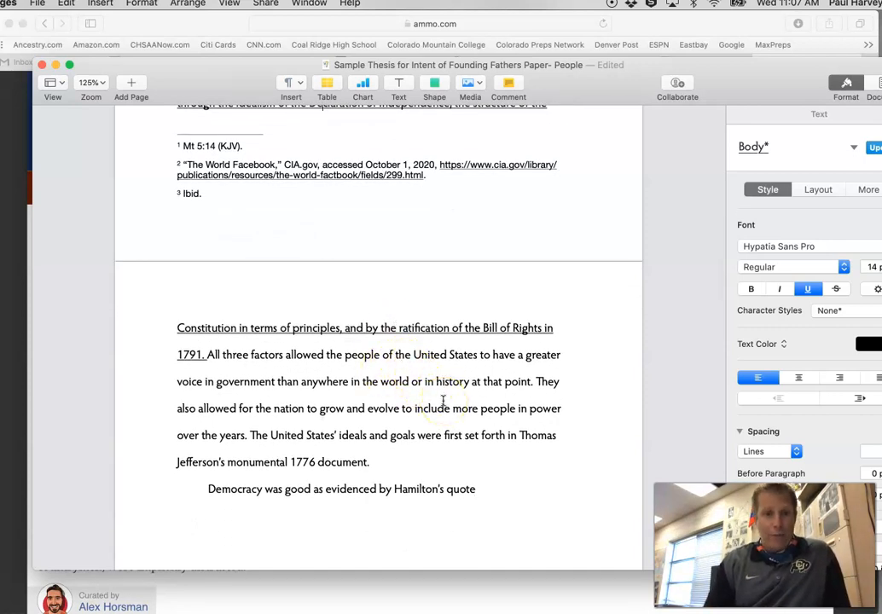
scroll(442, 399, down, 4)
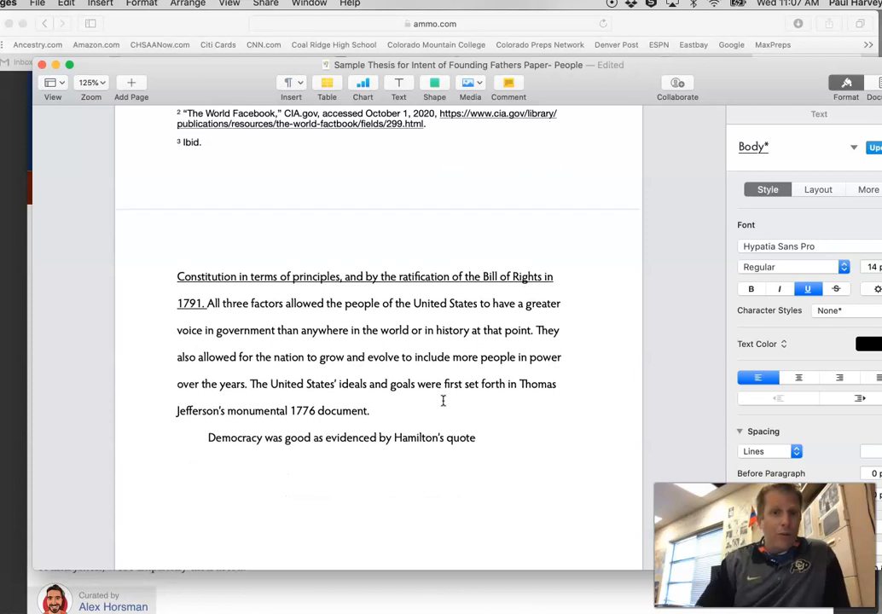
scroll(443, 399, down, 3)
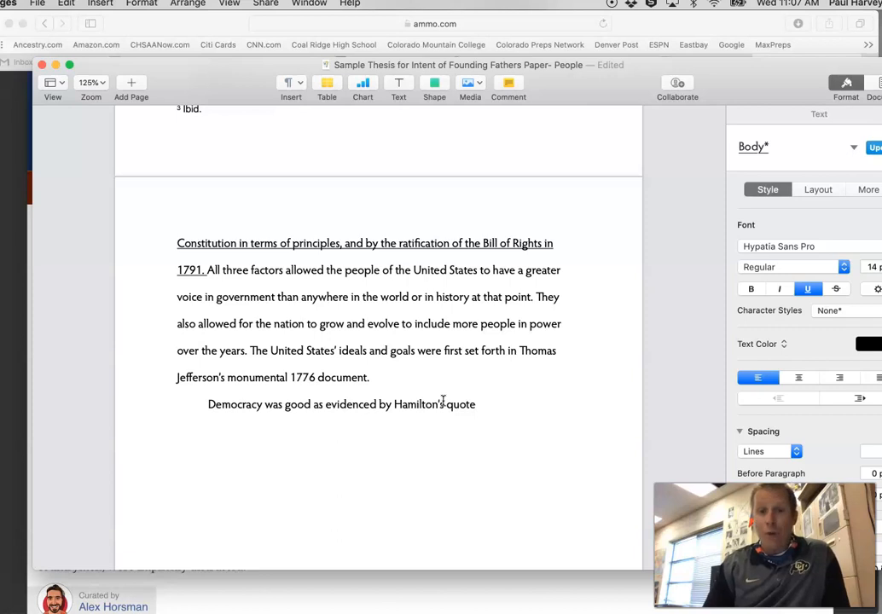
scroll(443, 399, down, 4)
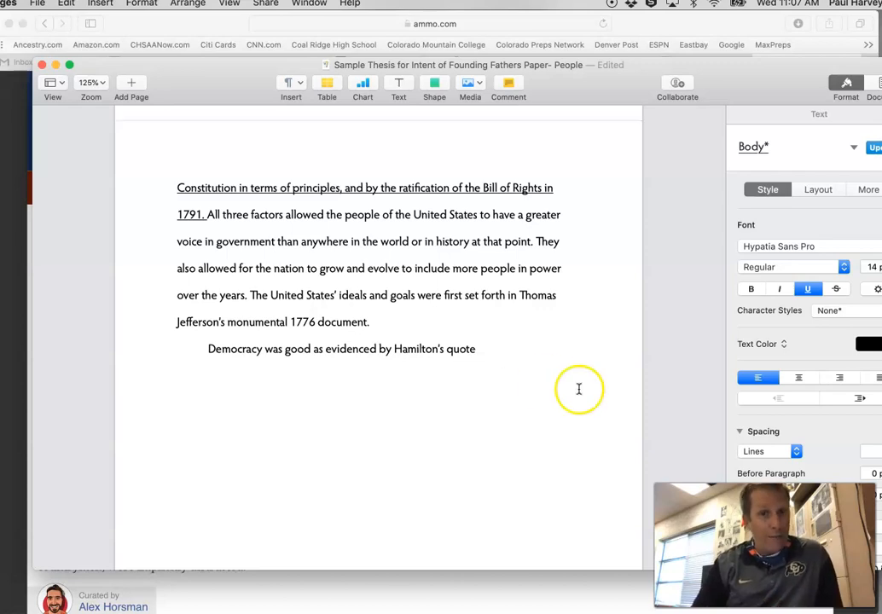
Step: Switch to the ammo.com article in Safari, copy the first sentence of Alexander Hamilton's quote, and move the browser window to uncover the thesis document
click(703, 24)
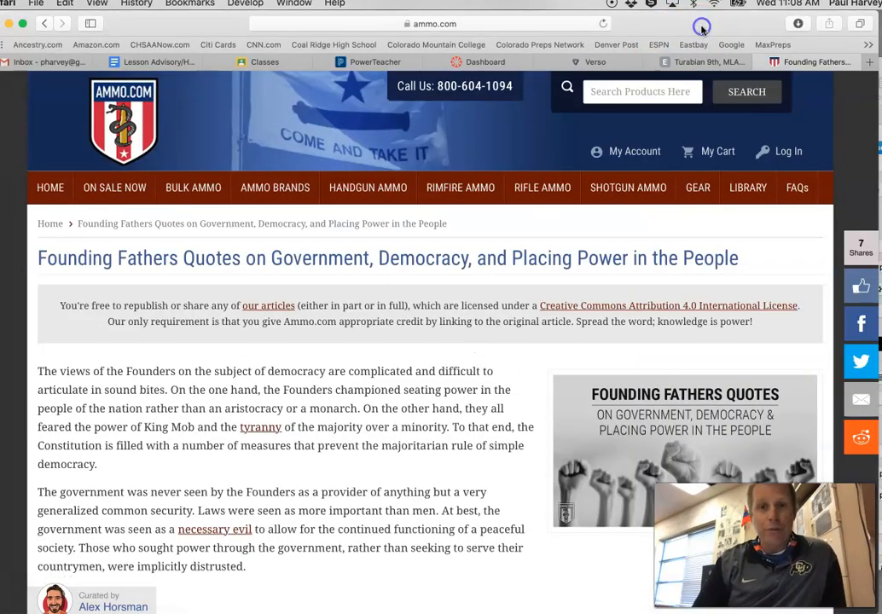
scroll(580, 264, down, 5)
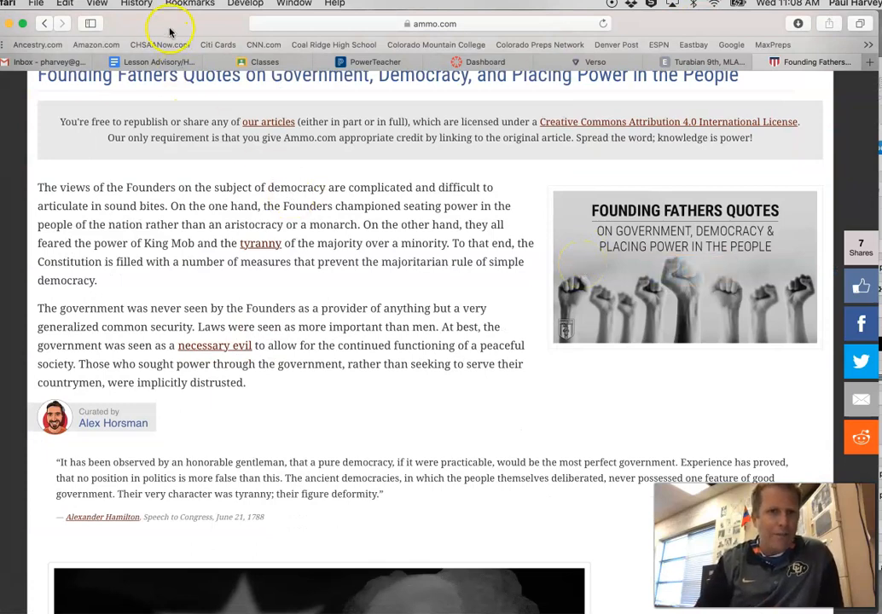
drag(169, 25, 229, 24)
scroll(307, 302, down, 3)
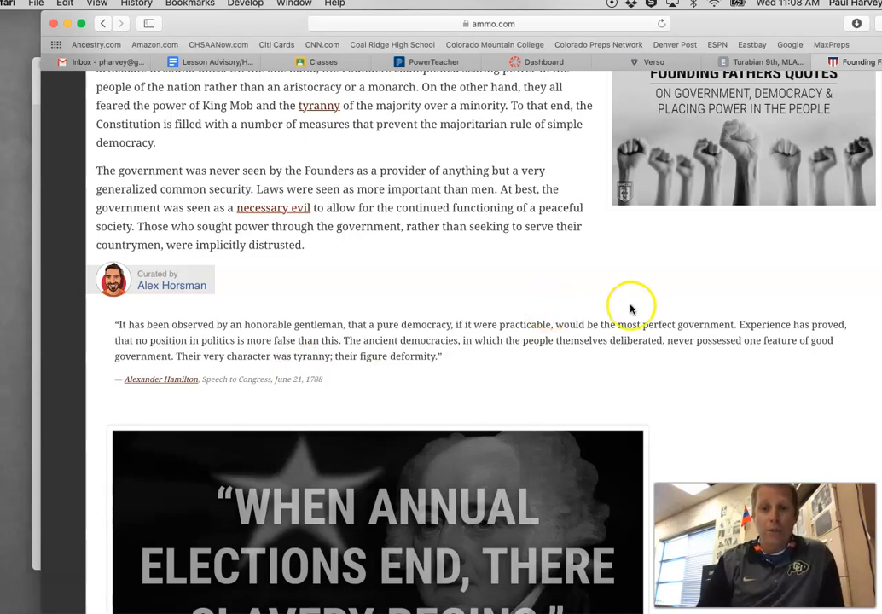
drag(735, 324, 112, 326)
key(super+c)
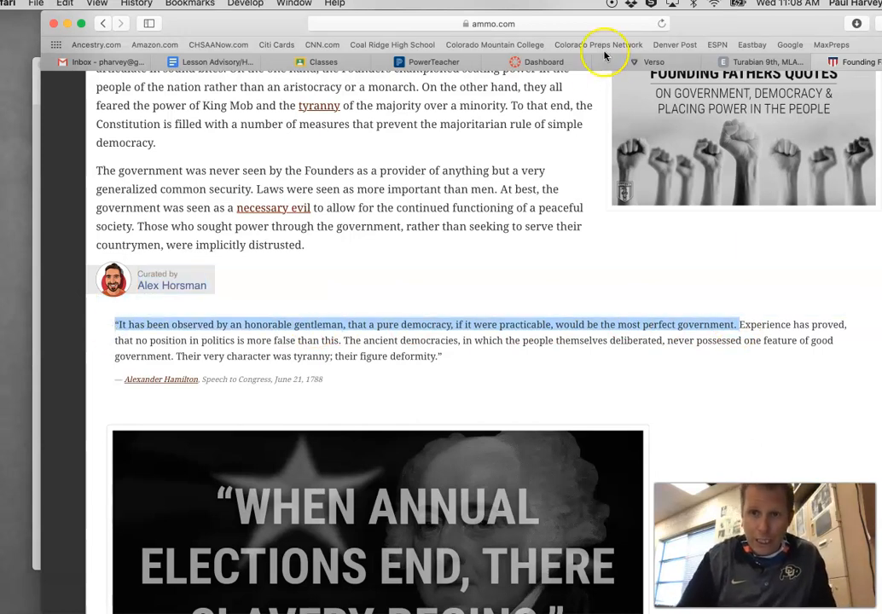
drag(723, 31, 716, 117)
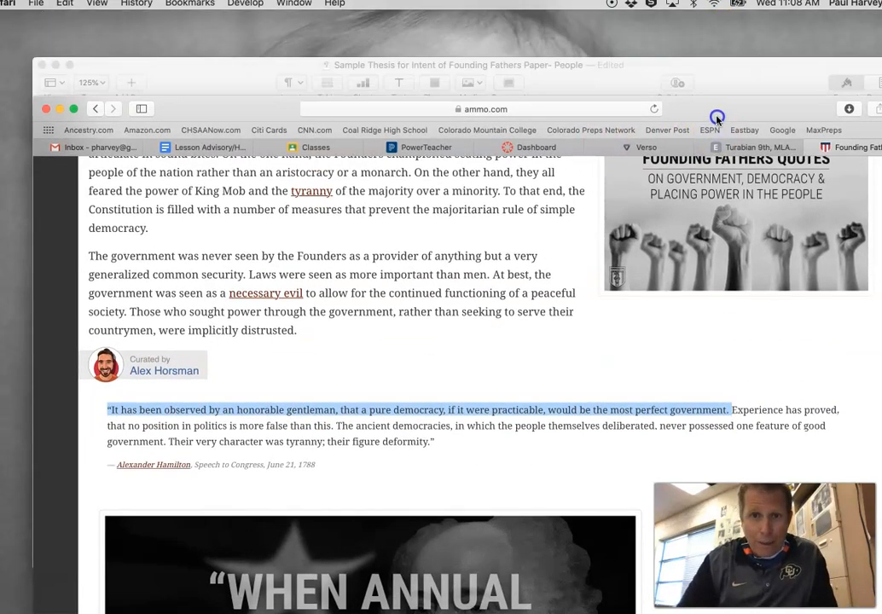
Step: Switch to the thesis document and insert a comma, an opening quotation mark and the copied democracy quote after "Hamilton's quote"
click(718, 72)
click(485, 353)
text(,)
text( ")
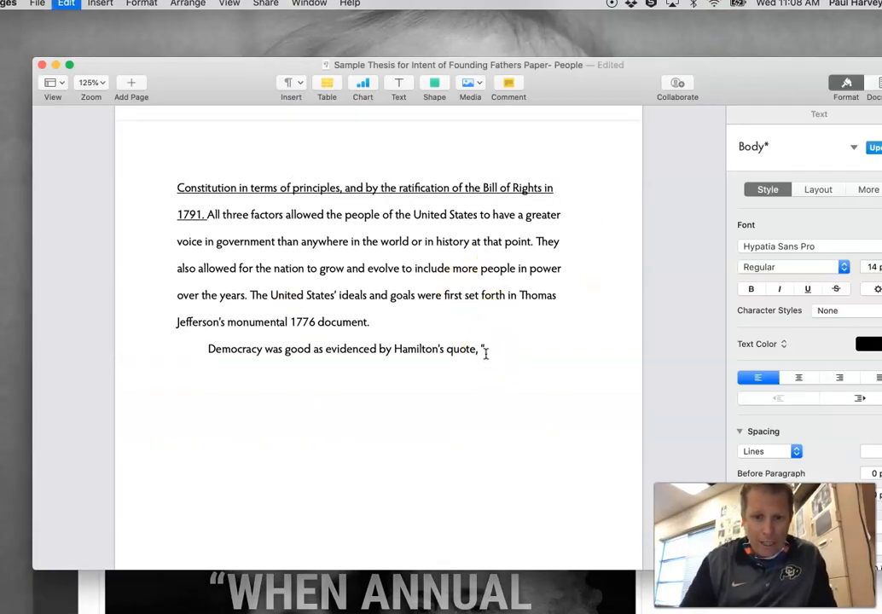
key(super+v)
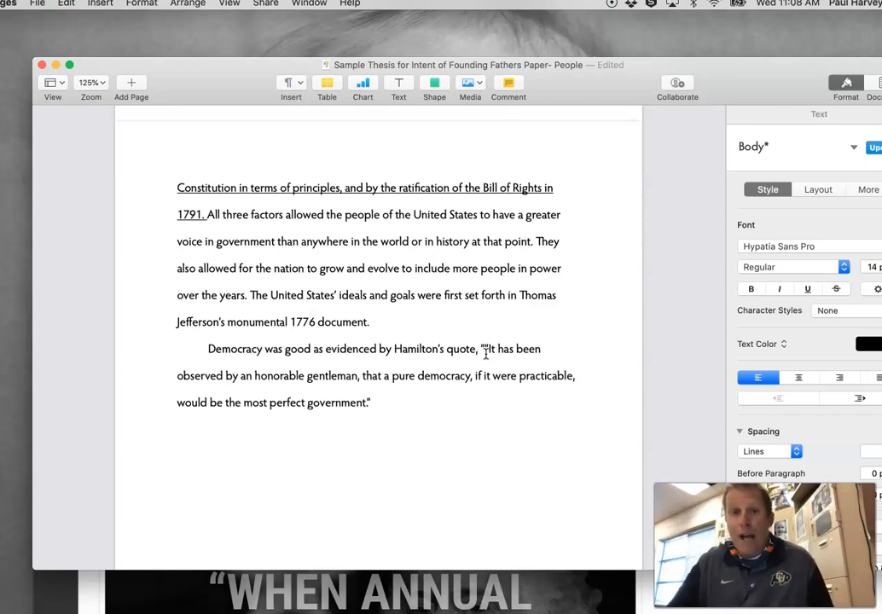
Step: Remove the trailing space after "the most perfect government." and insert a footnote at the end of the quote
scroll(486, 353, down, 3)
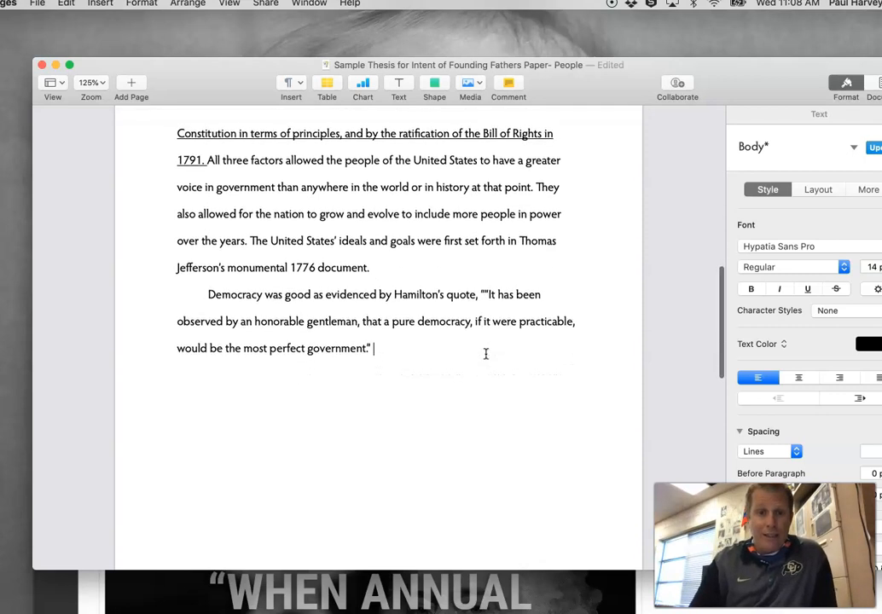
scroll(485, 354, up, 1)
key(BackSpace)
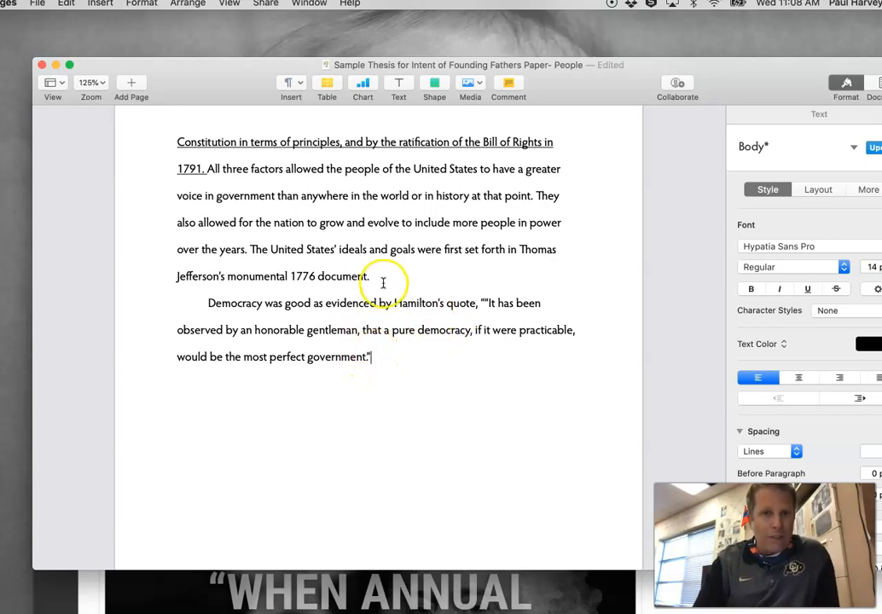
click(100, 3)
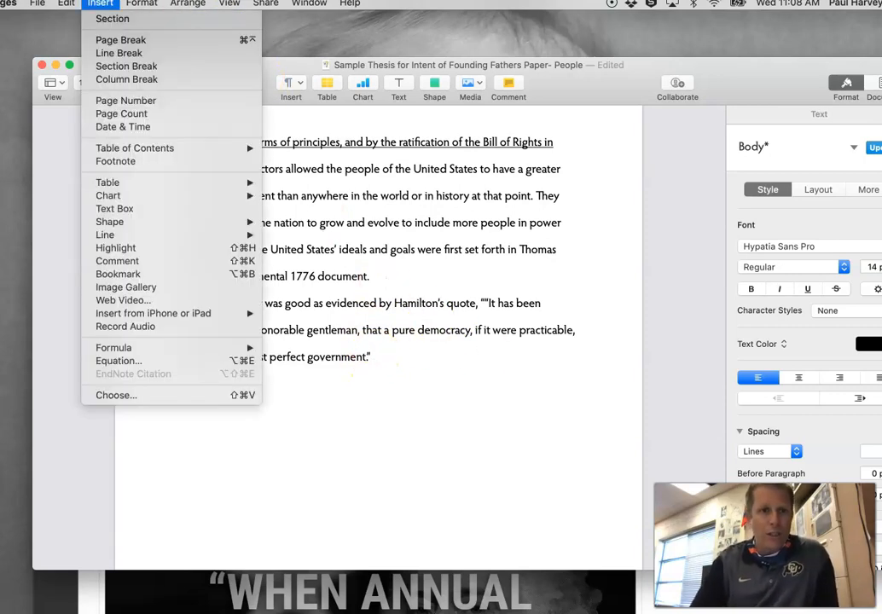
click(138, 161)
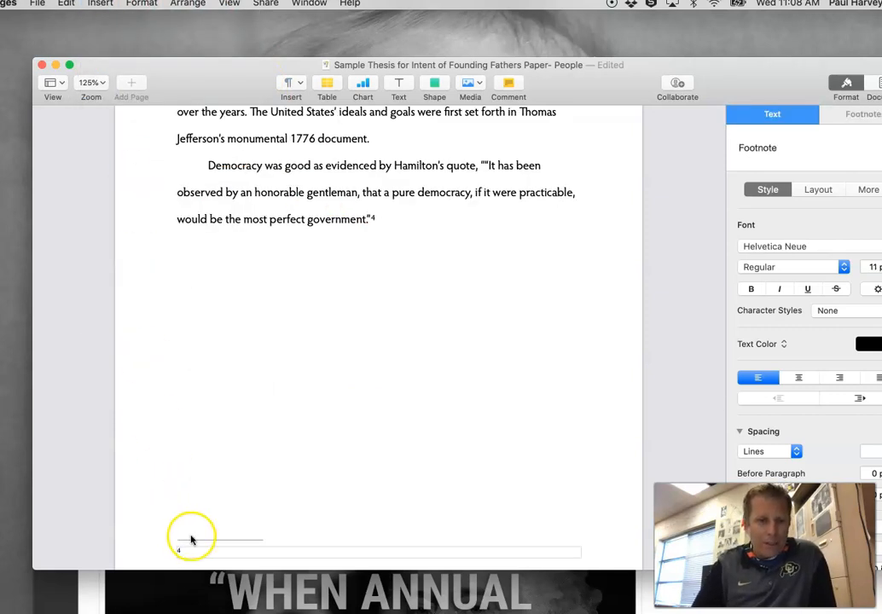
Step: Switch to Safari and open the Website citation form from the manual input list on the eTurabian page
click(377, 600)
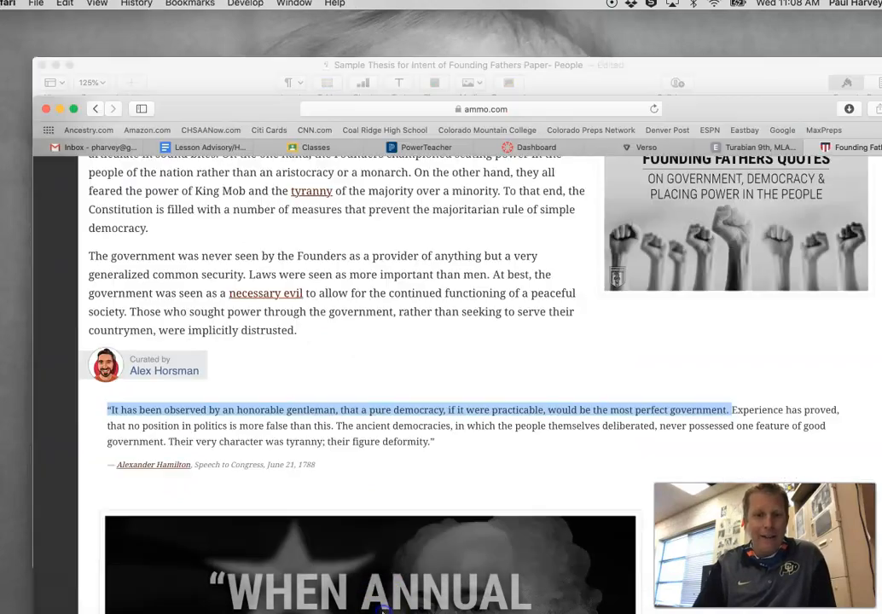
drag(698, 114, 676, 36)
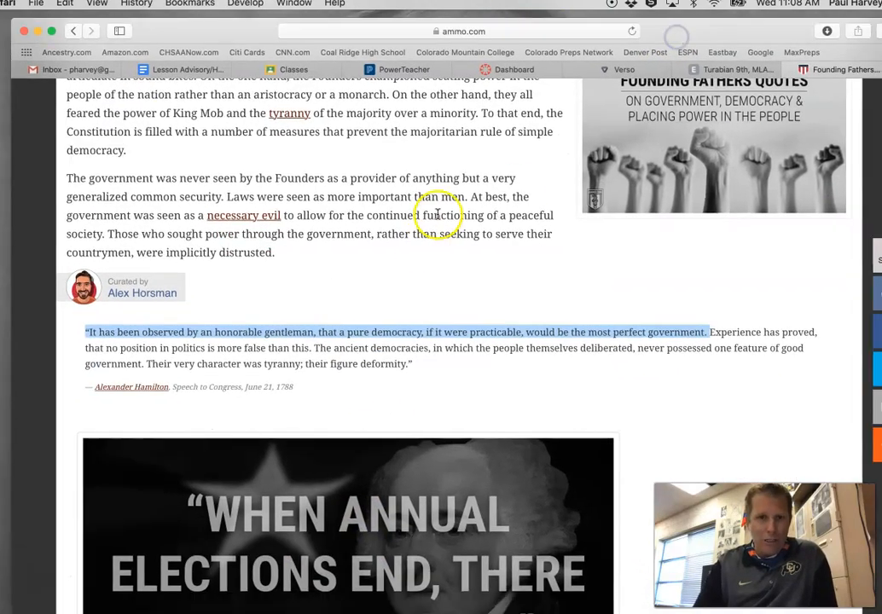
scroll(437, 209, up, 10)
click(726, 72)
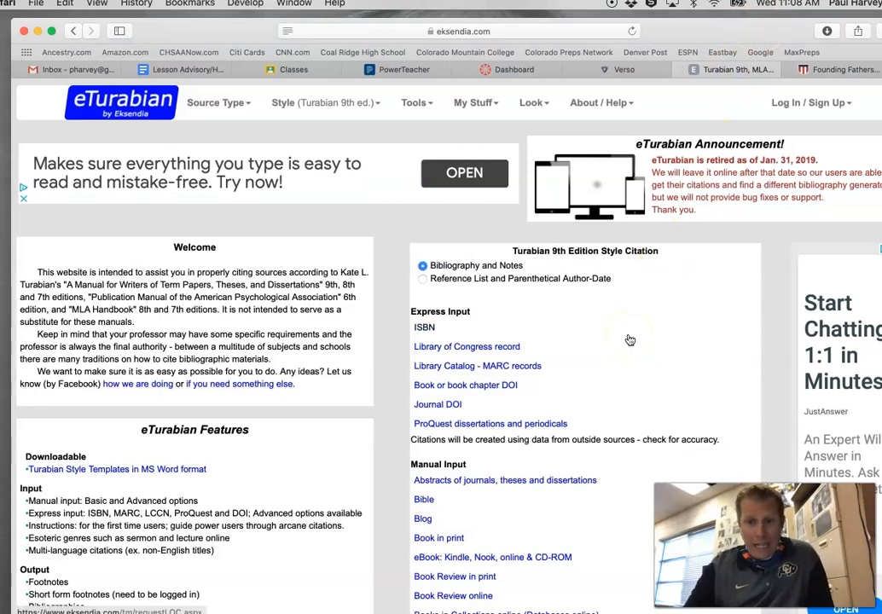
scroll(460, 429, down, 3)
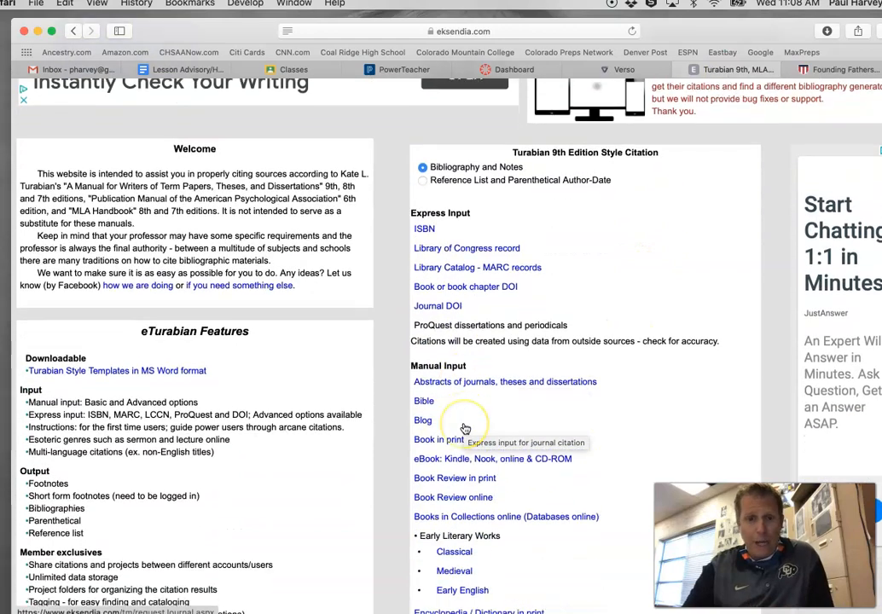
scroll(465, 428, down, 5)
scroll(465, 429, down, 12)
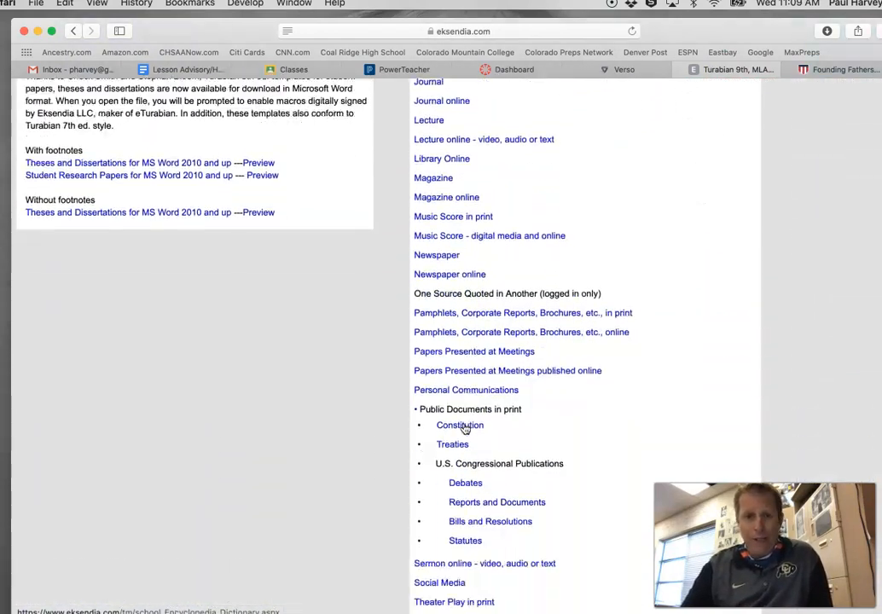
scroll(464, 429, down, 7)
click(428, 414)
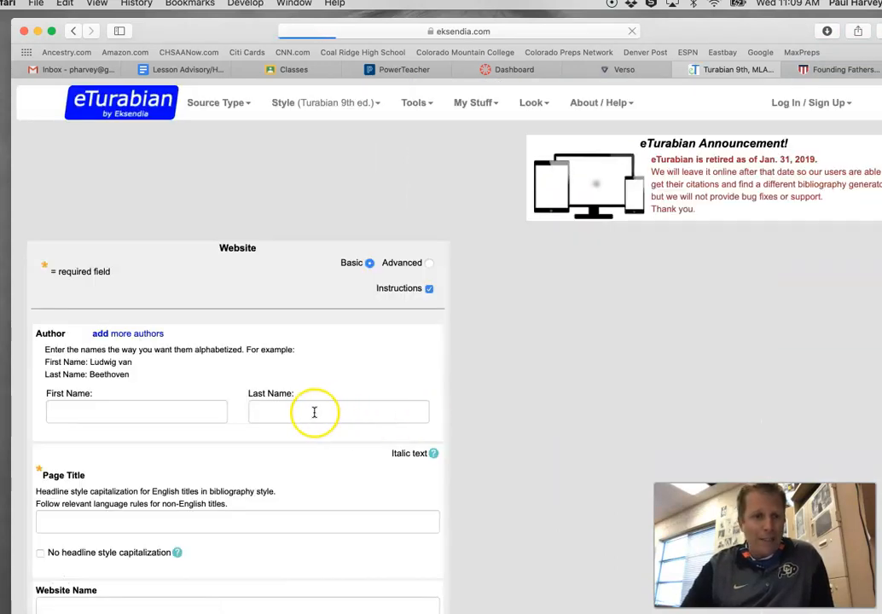
Step: Enter Alexander as the author's first name and Hamilton as the last name in the citation form
click(193, 412)
text(Alexander)
key(Tab)
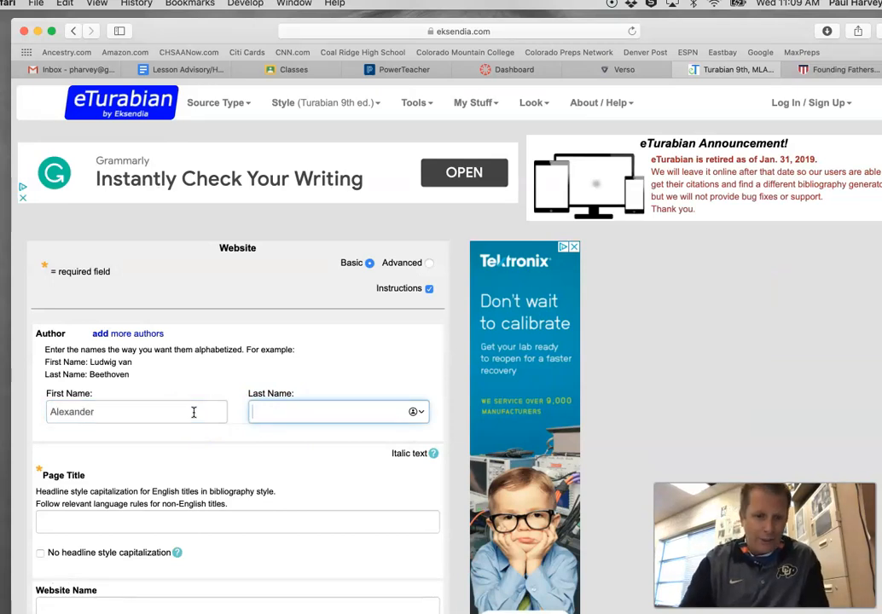
text(Hamilton)
key(Tab)
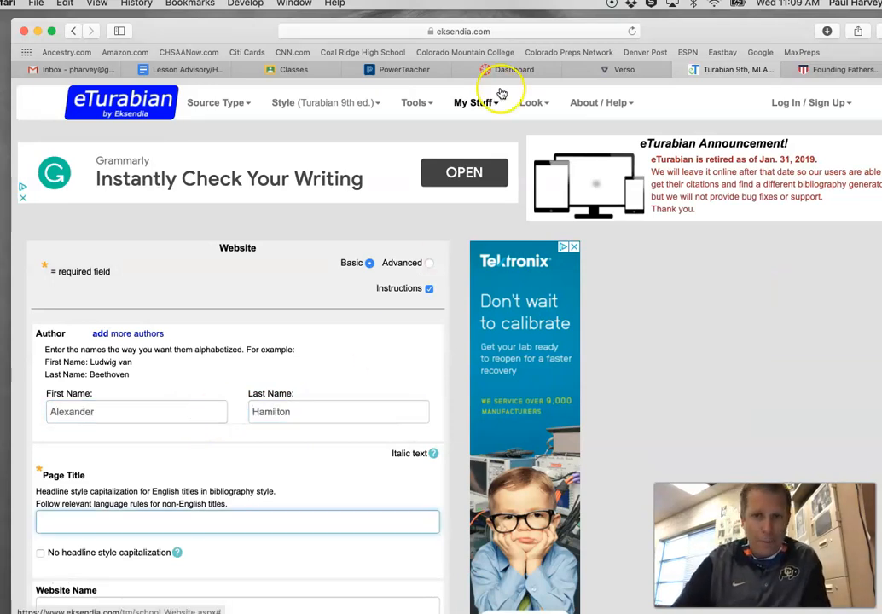
Step: Check the ammo.com article's title and enter "Founding Fathers Quotes On Government" as the page title
click(817, 72)
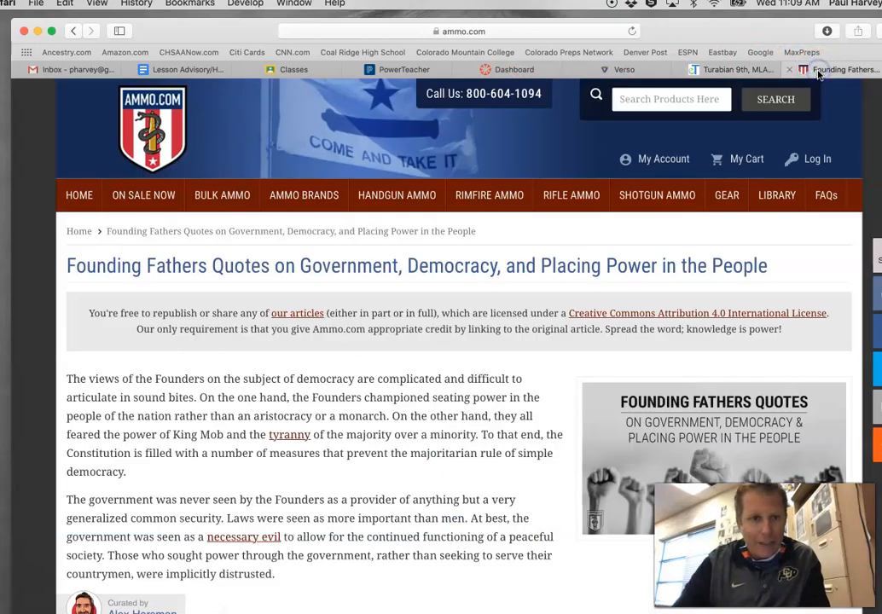
click(723, 71)
text(Founding Fathers Quotes On Government)
key(Tab)
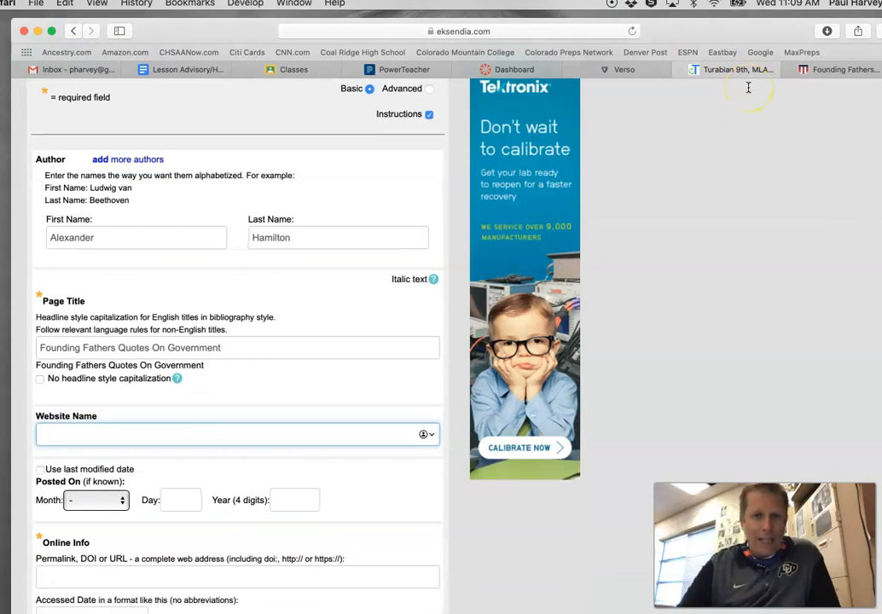
Step: Check the article's site and enter "Ammo.com" as the website name in the citation form
click(840, 71)
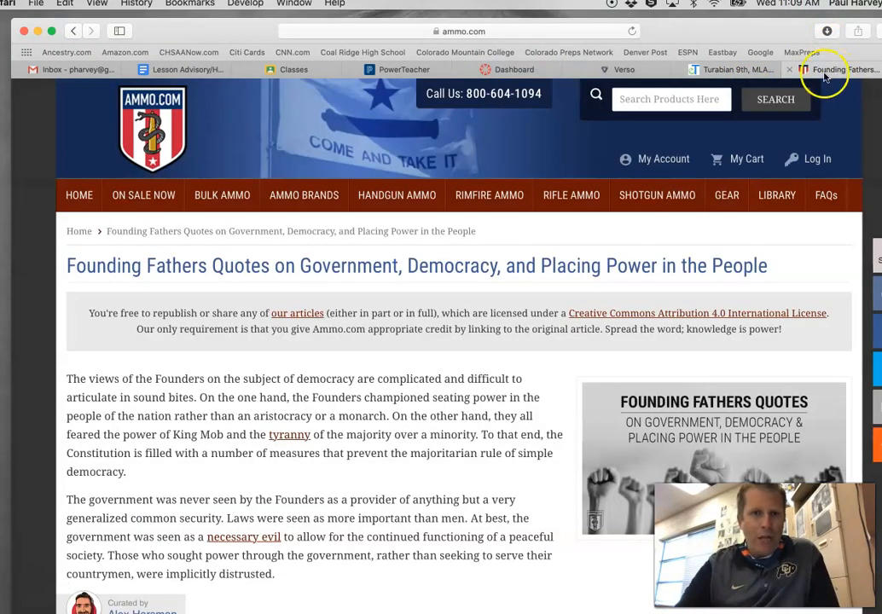
click(743, 70)
text(A)
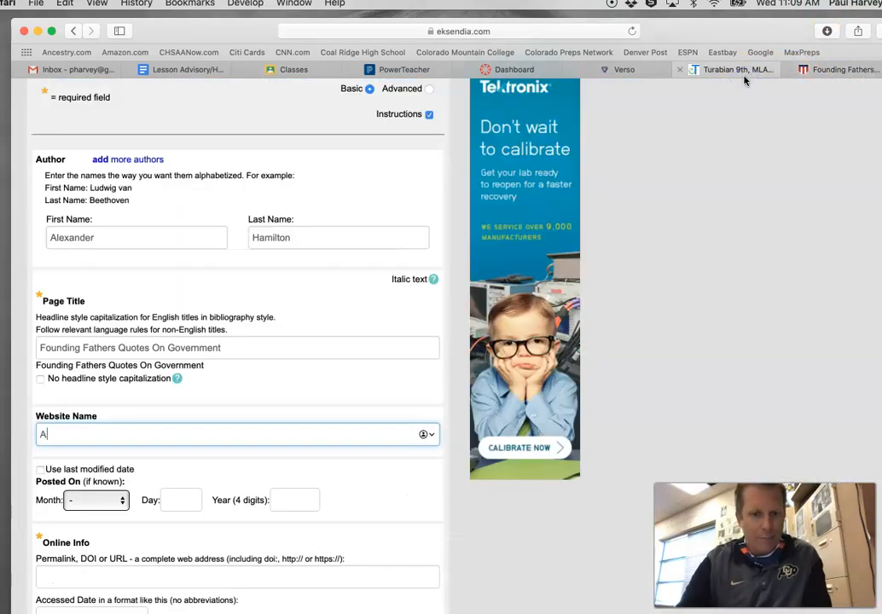
text(mmo.com)
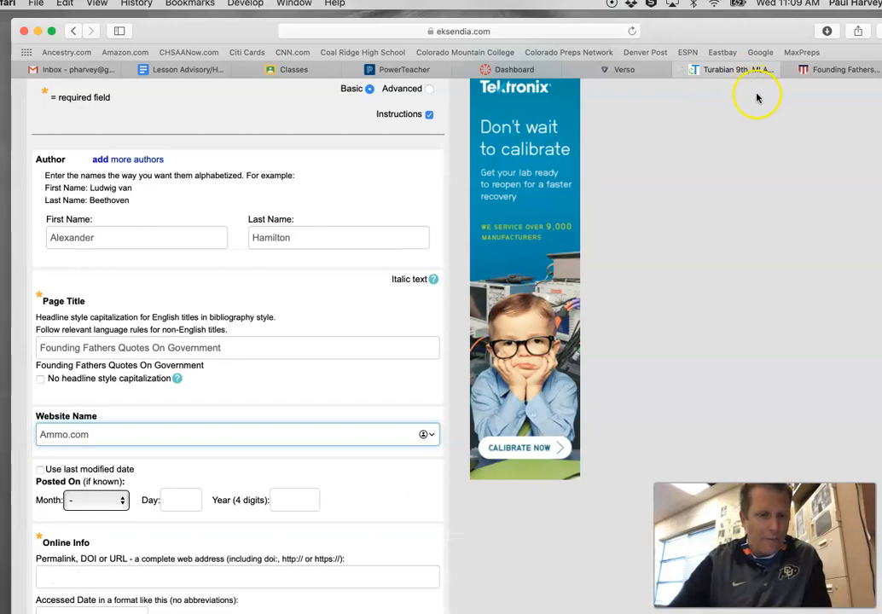
Step: Look through the ammo.com article down to its footer for a posting date
scroll(610, 118, down, 3)
click(804, 72)
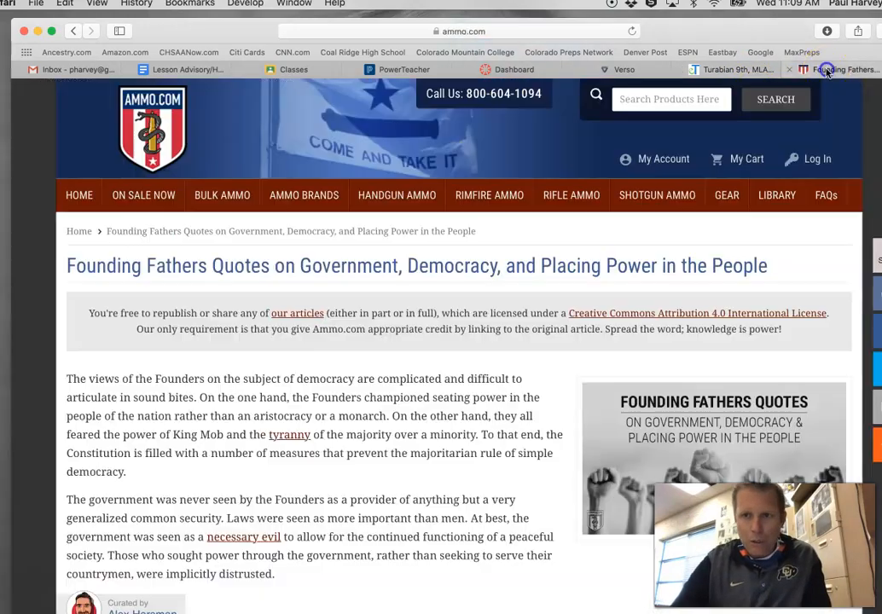
scroll(657, 367, down, 5)
scroll(658, 369, down, 20)
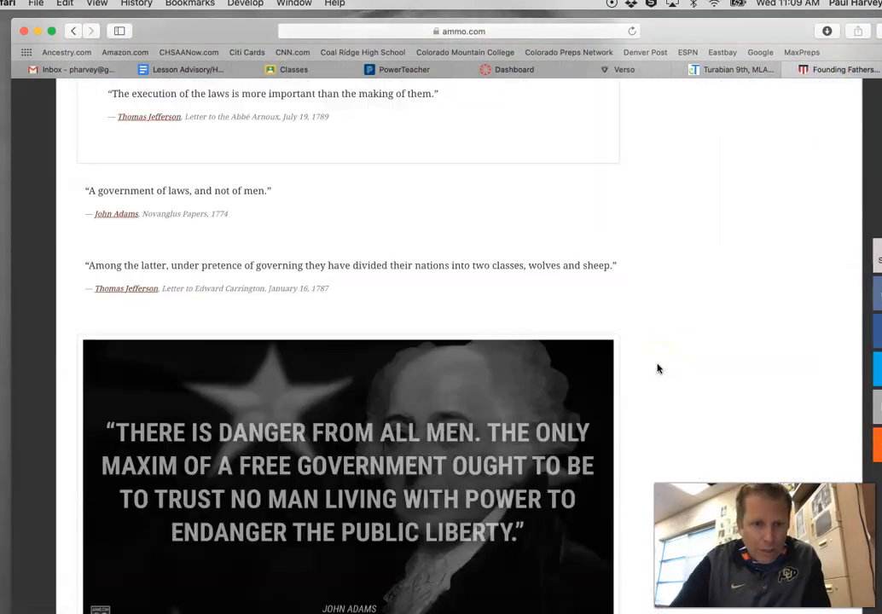
scroll(658, 366, down, 10)
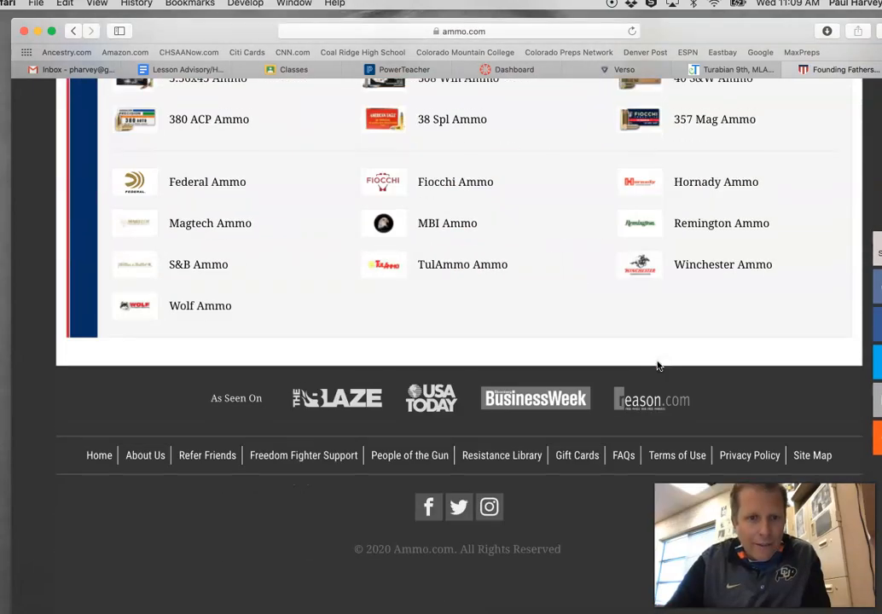
click(451, 340)
scroll(451, 340, up, 15)
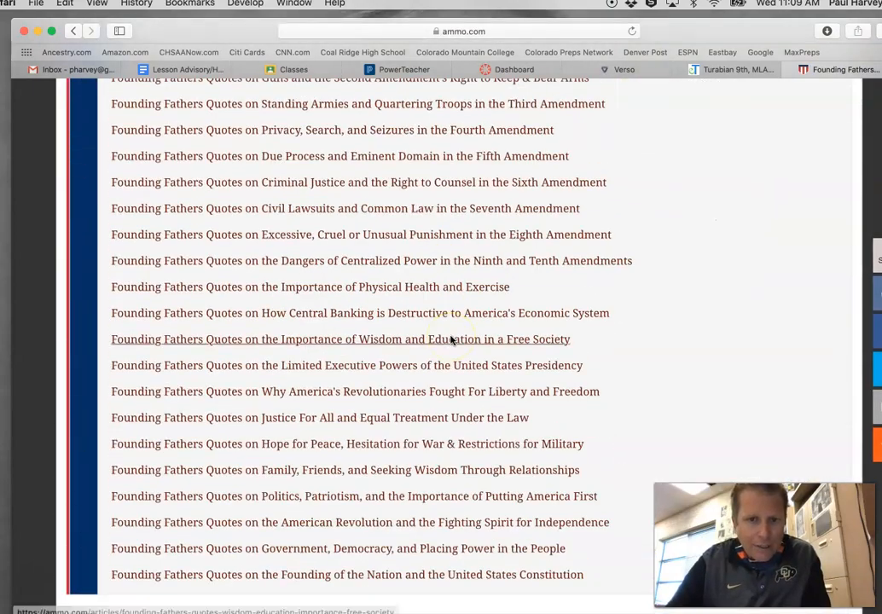
scroll(451, 340, up, 15)
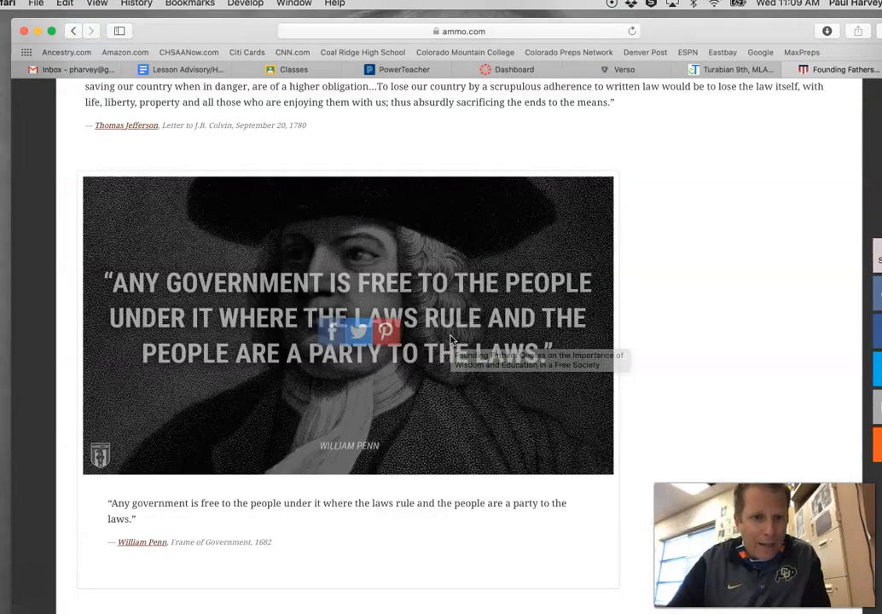
scroll(451, 341, up, 5)
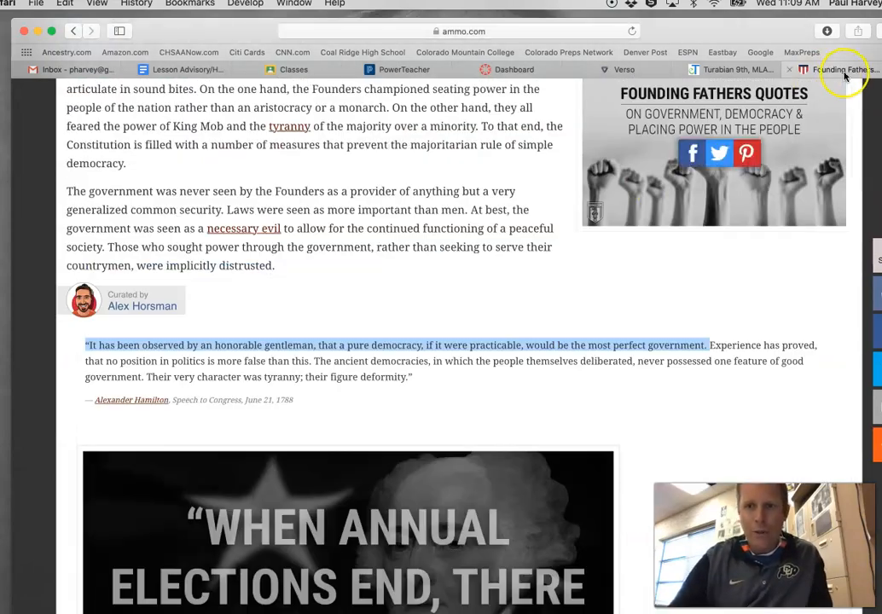
Step: Try to generate the Bibliography / Footnotes citation with the URL left blank, and return to the form
click(744, 69)
scroll(392, 299, down, 3)
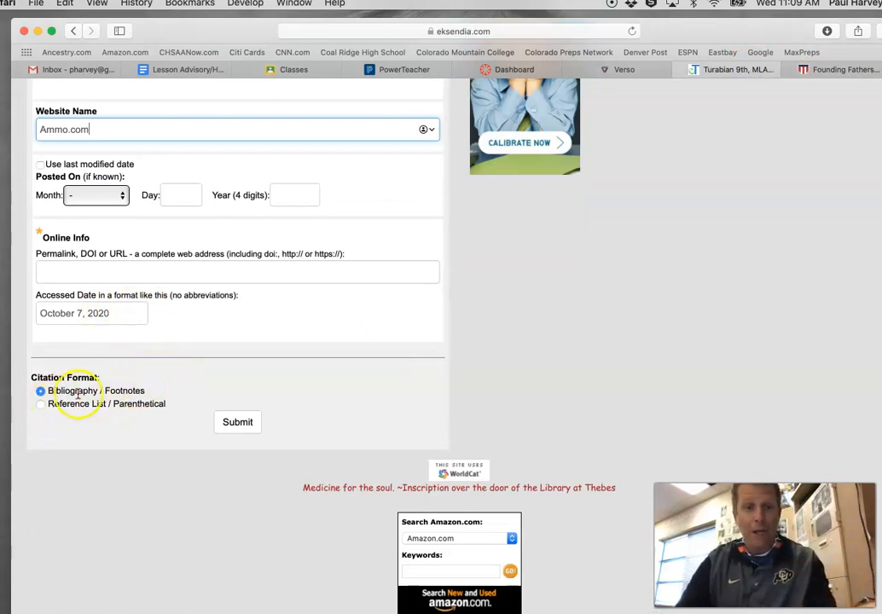
click(229, 423)
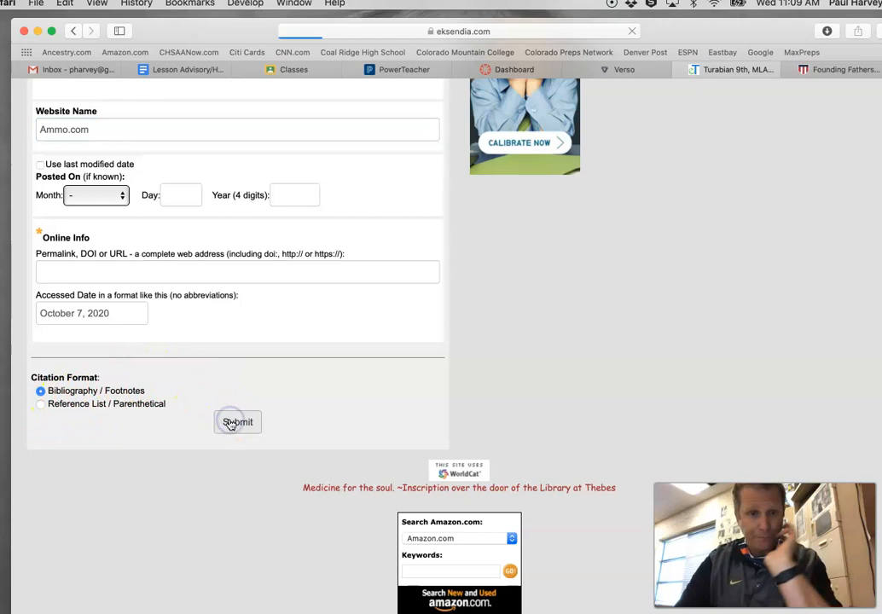
scroll(309, 413, down, 3)
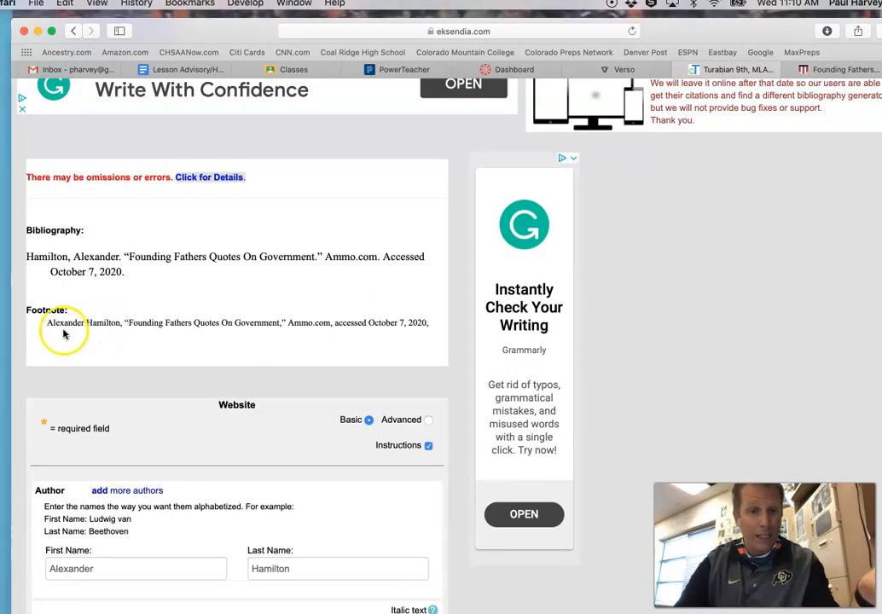
click(73, 31)
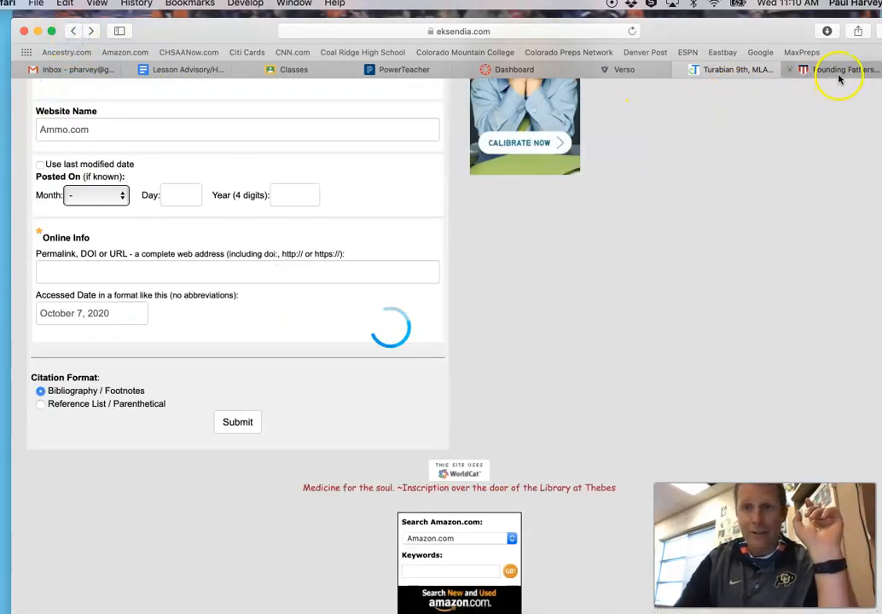
click(842, 71)
click(482, 33)
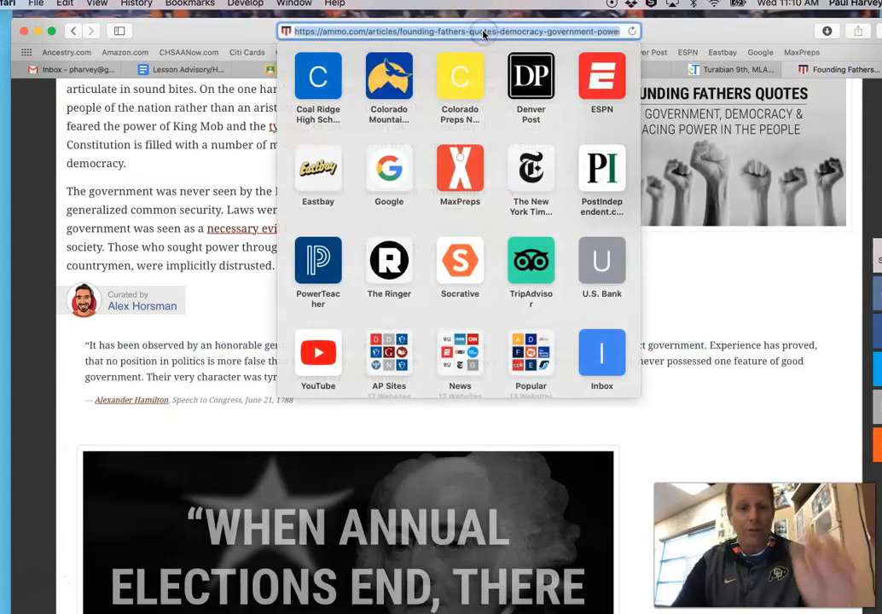
click(752, 69)
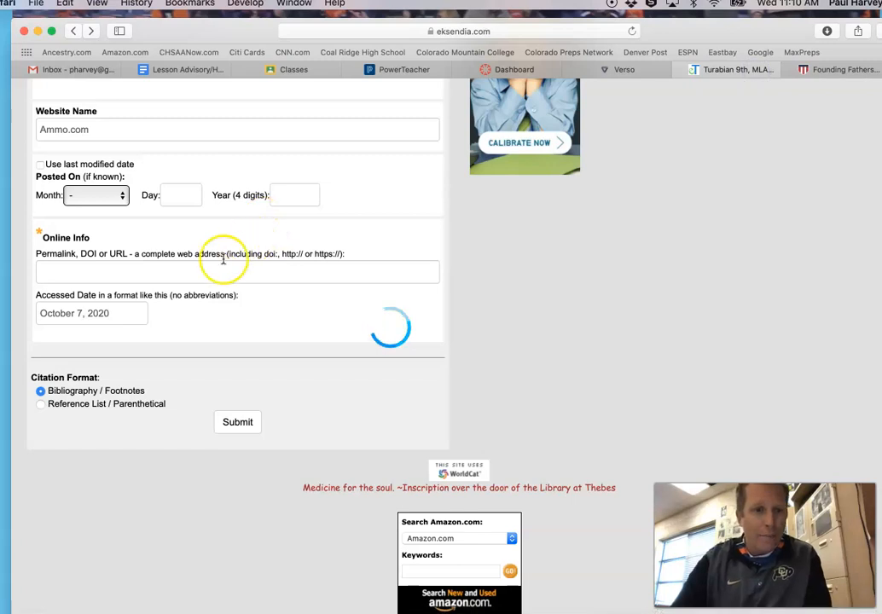
click(182, 271)
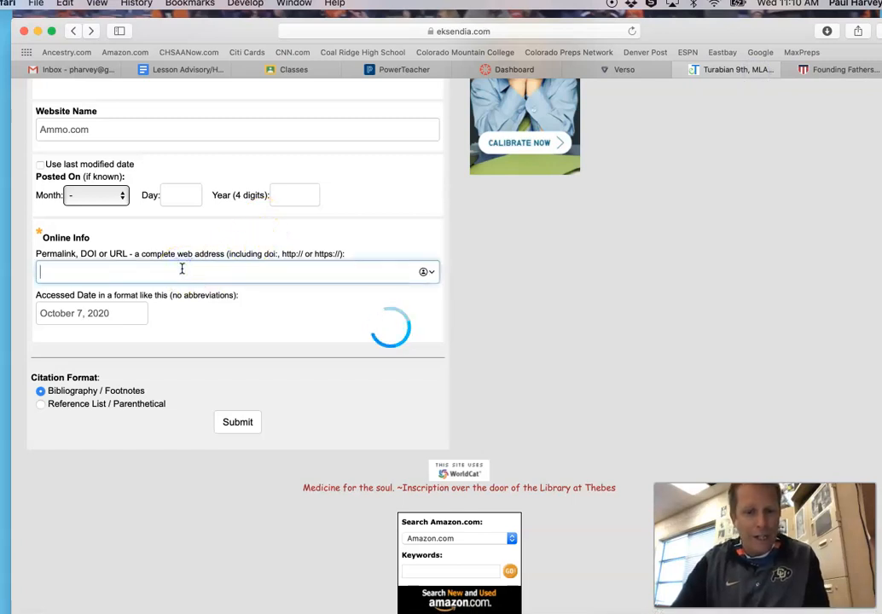
text(https://ammo.com/articles/founding-fathers-quotes-democracy-government-power-in-people)
click(237, 421)
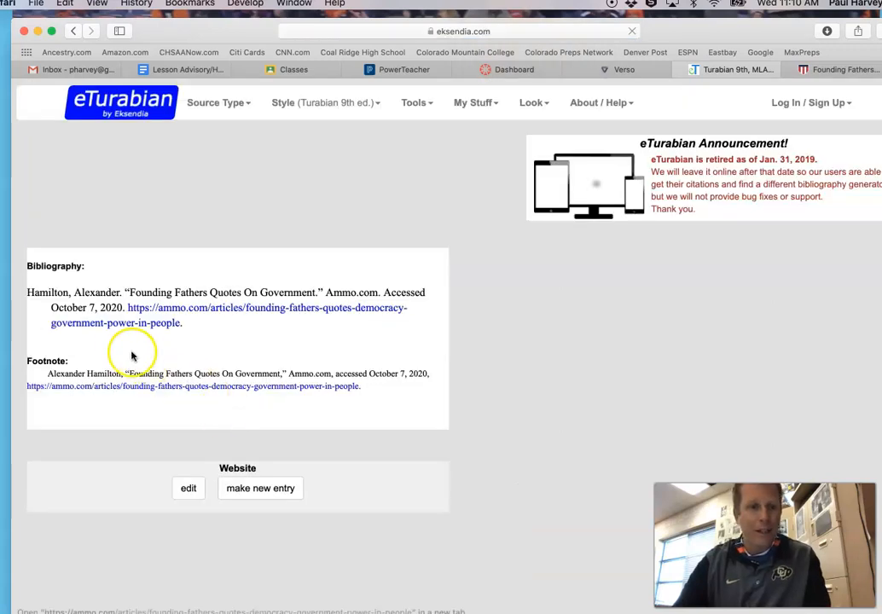
Step: Copy the generated footnote citation with its URL, and move the browser window aside to switch back to the thesis document
drag(363, 386, 49, 376)
key(super+c)
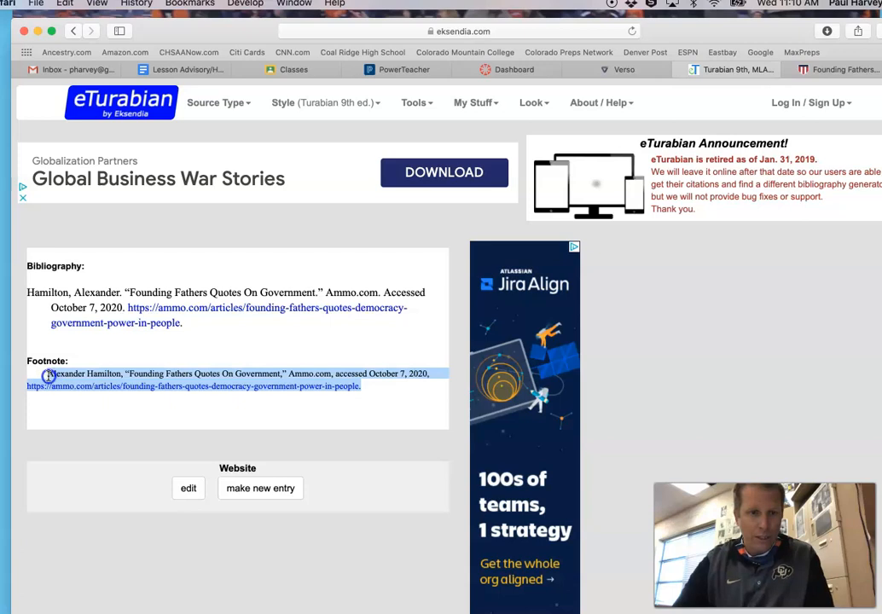
drag(232, 32, 236, 140)
click(217, 78)
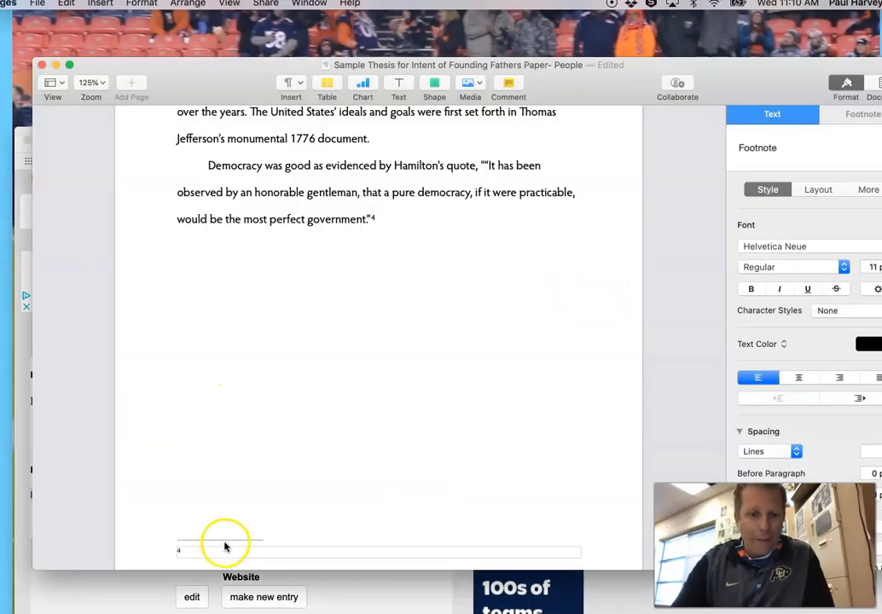
Step: Paste the copied Hamilton citation into footnote 4, and review it against the earlier footnotes in the thesis document
key(super+v)
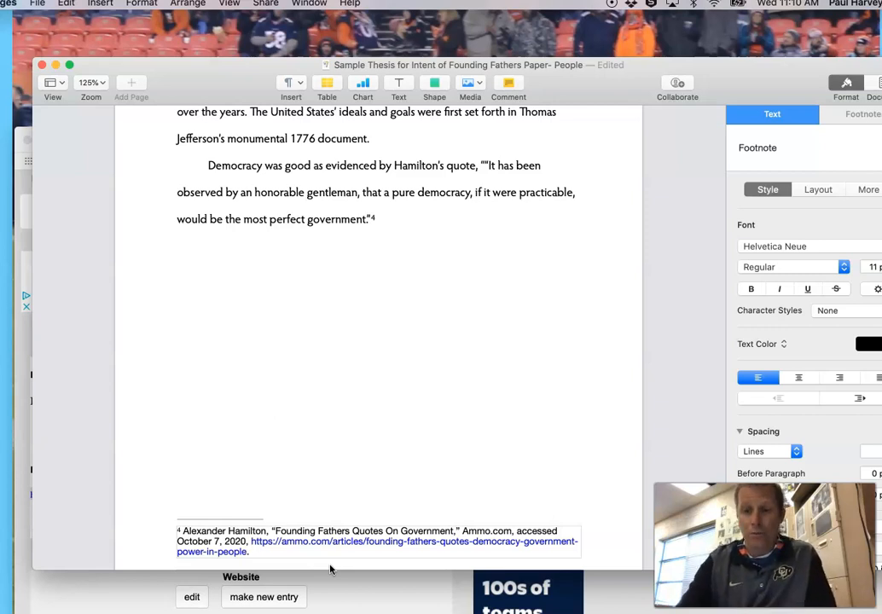
scroll(331, 563, down, 3)
scroll(331, 563, up, 15)
scroll(331, 563, down, 4)
click(215, 491)
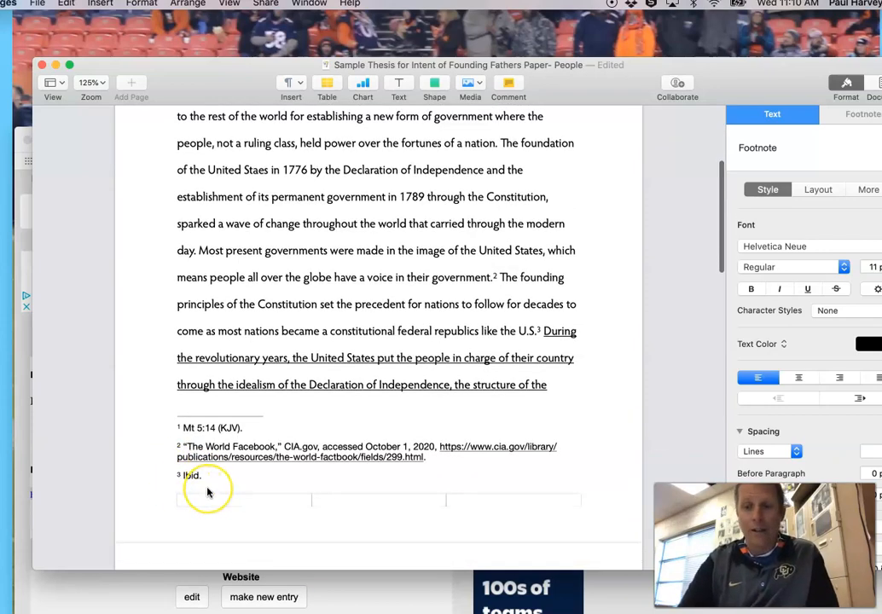
scroll(207, 492, down, 10)
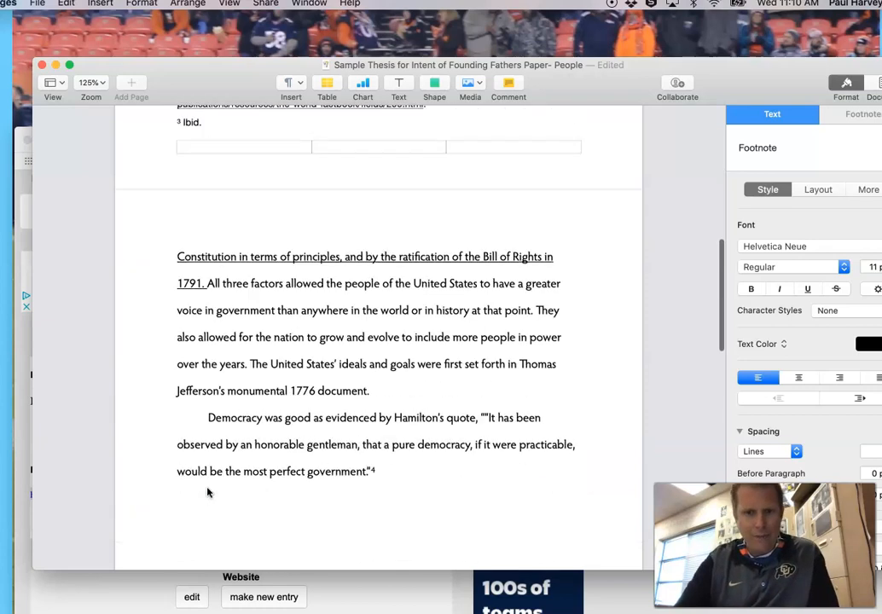
scroll(207, 492, down, 5)
click(386, 128)
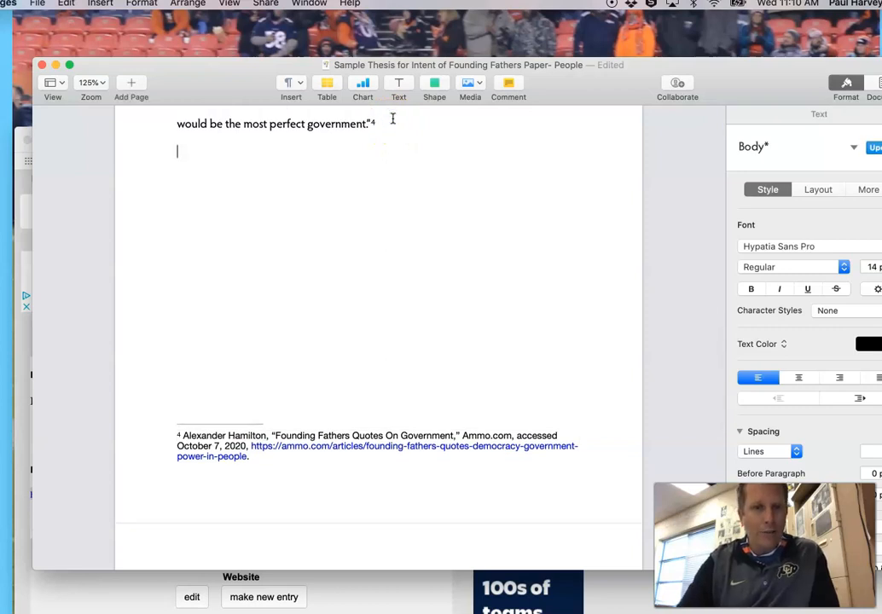
click(100, 3)
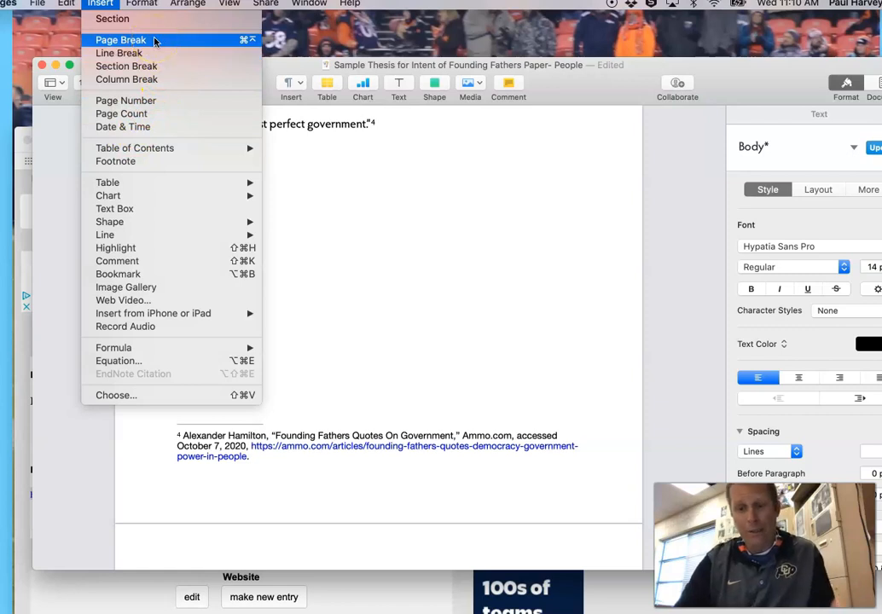
click(390, 511)
Step: Copy the generated Bibliography citation from eTurabian and paste it below the CIA.gov entry on the thesis document's Bibliography page
scroll(390, 511, down, 5)
click(582, 329)
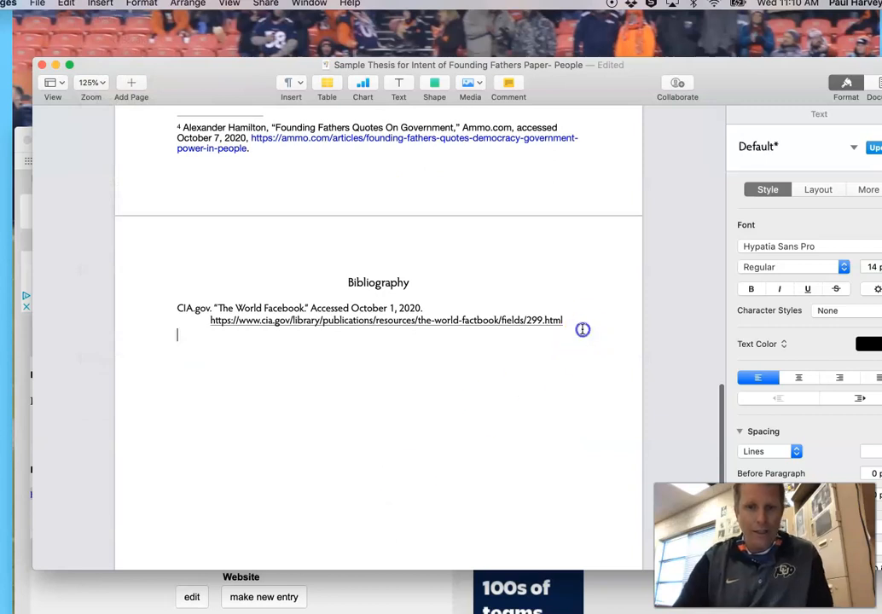
click(385, 591)
drag(186, 431, 15, 400)
key(super+c)
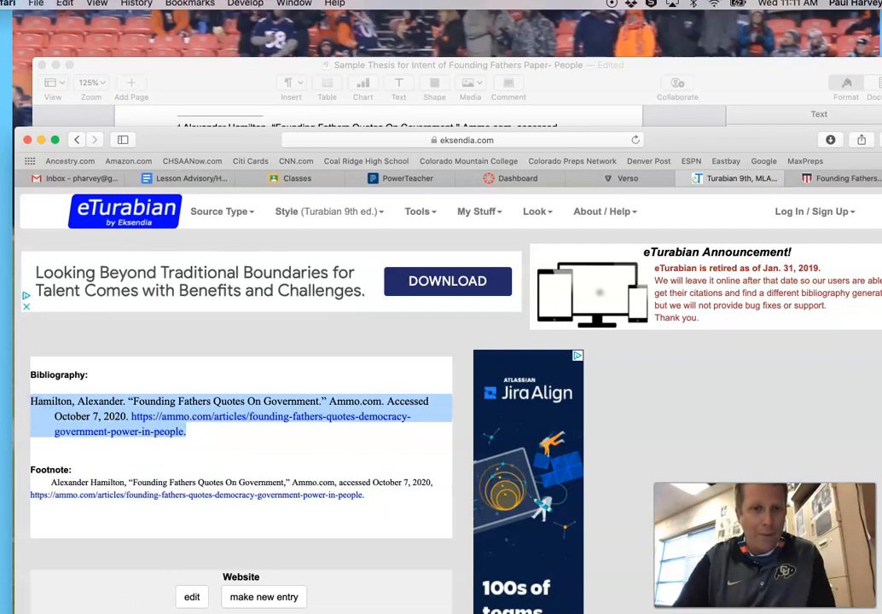
click(200, 66)
key(super+v)
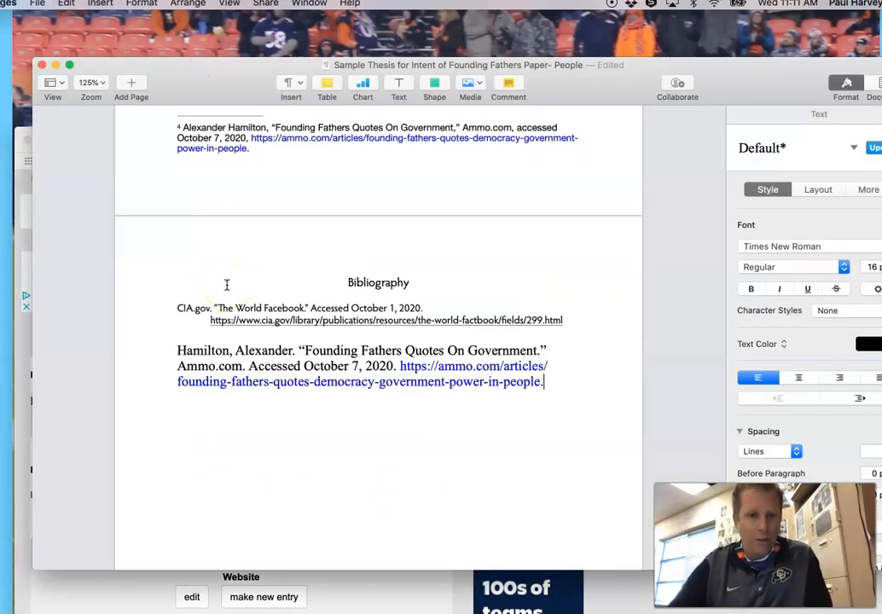
Step: Match the pasted Hamilton entry to the CIA.gov entry's formatting in Hypatia Sans Pro 12 pt, with a blank line between them
click(174, 351)
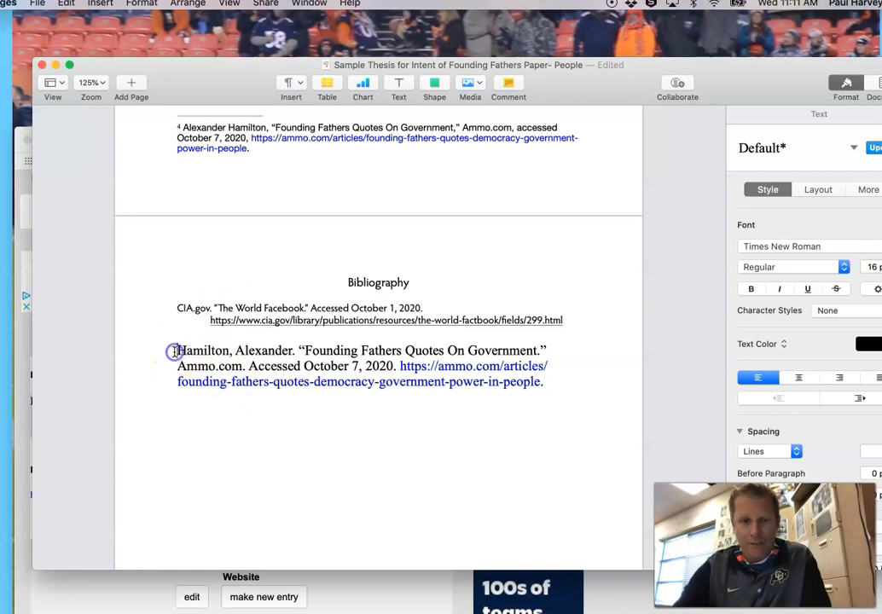
key(BackSpace)
key(BackSpace)
key(Return)
key(Return)
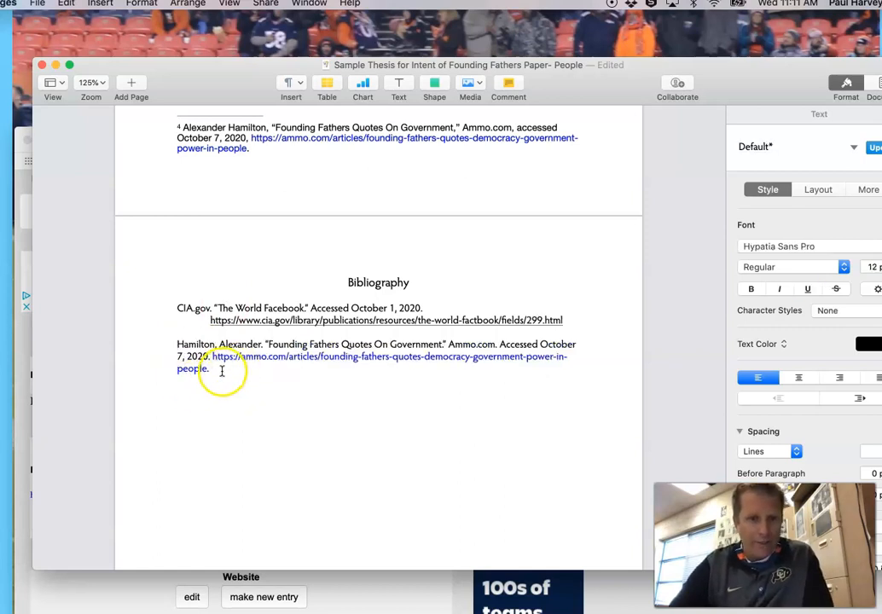
Step: Try justified alignment on the whole Hamilton bibliography entry, and undo it
click(195, 363)
drag(196, 363, 172, 346)
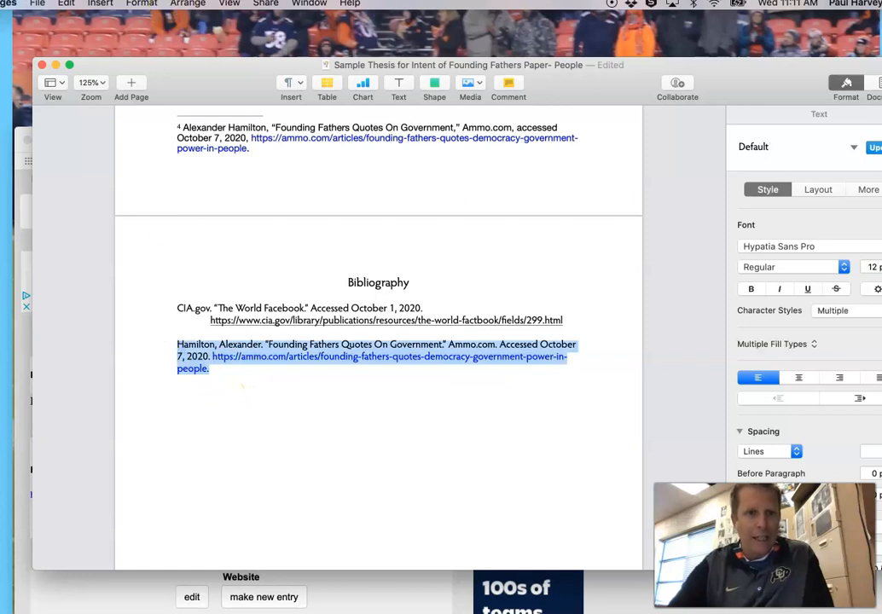
click(142, 3)
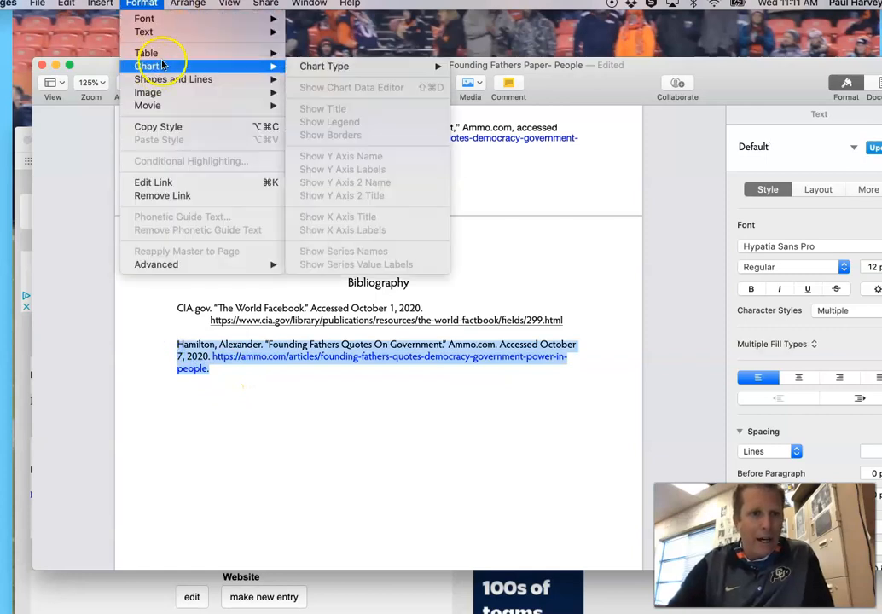
mouse_move(210, 20)
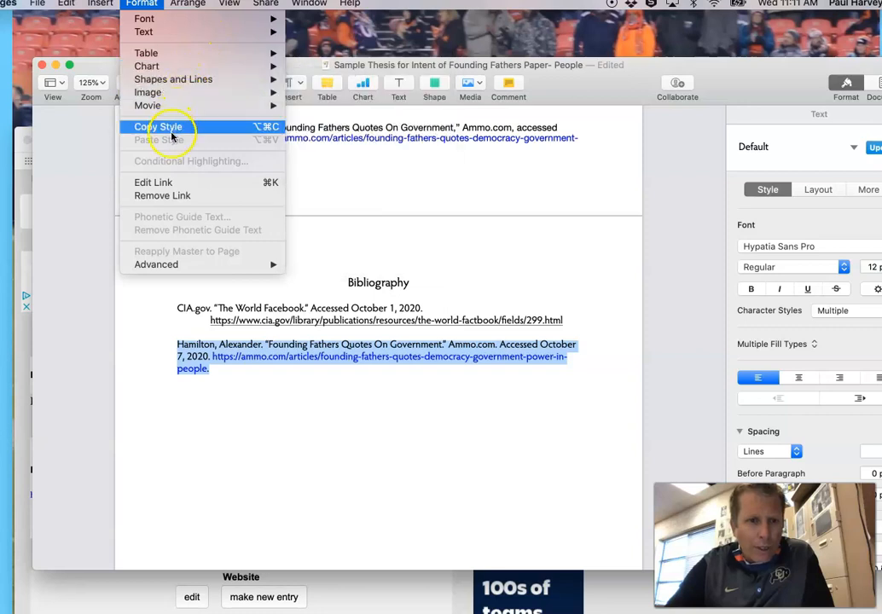
mouse_move(149, 266)
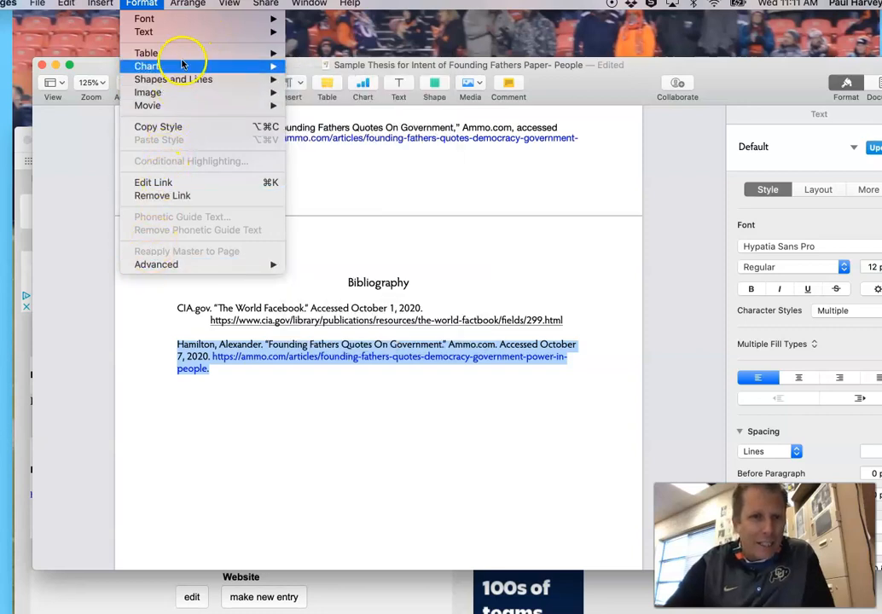
mouse_move(182, 81)
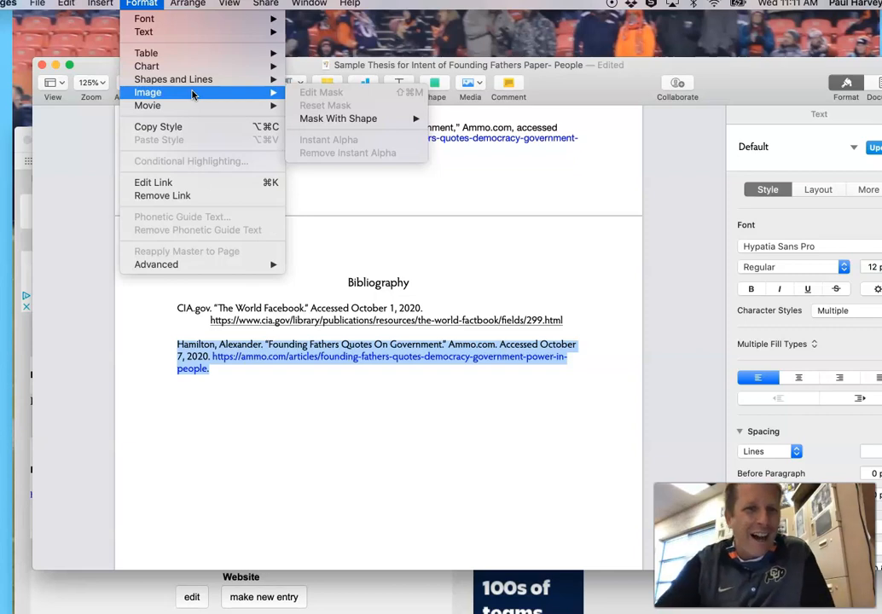
mouse_move(177, 34)
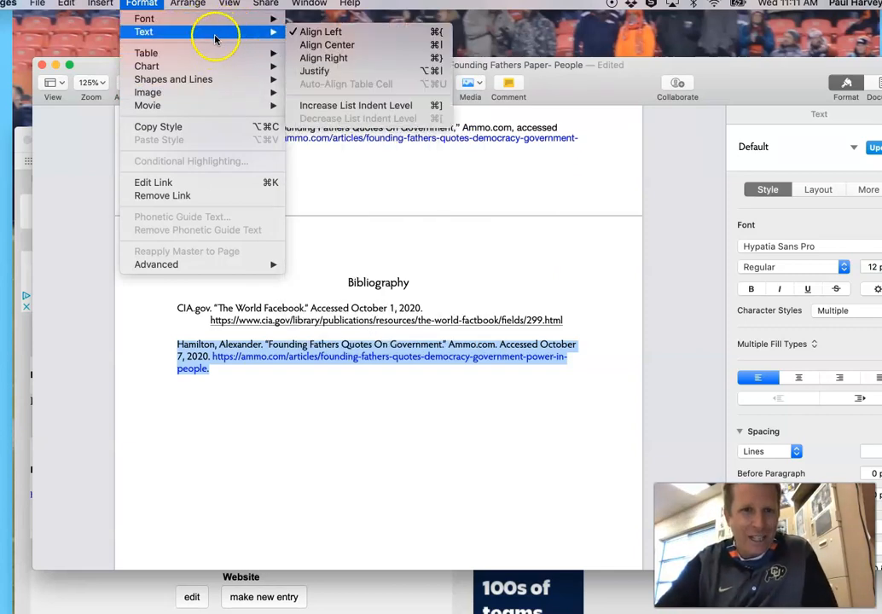
click(304, 72)
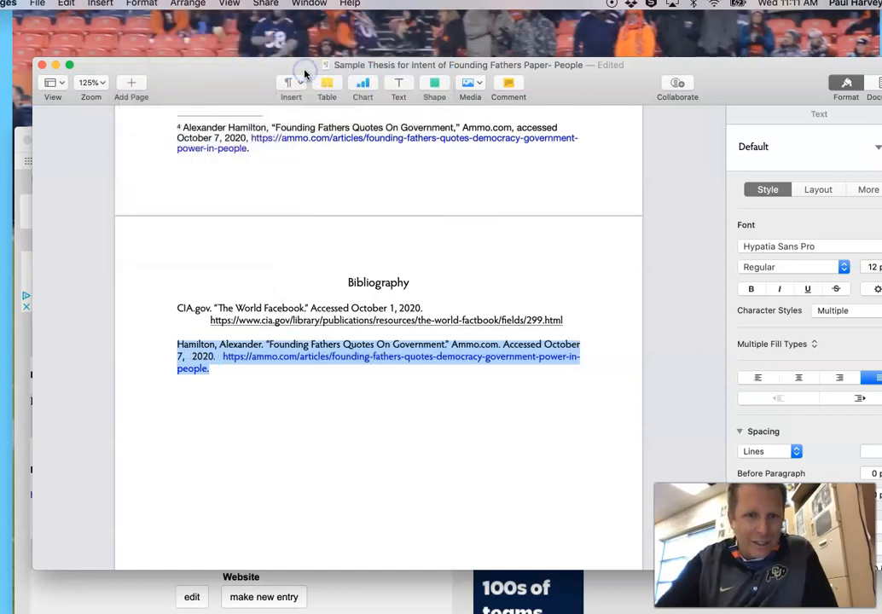
key(super+z)
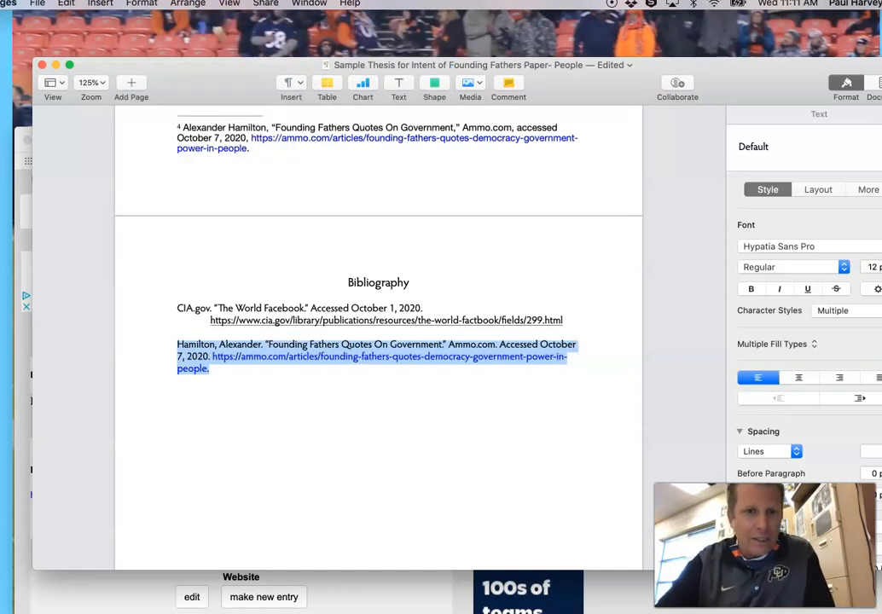
click(142, 3)
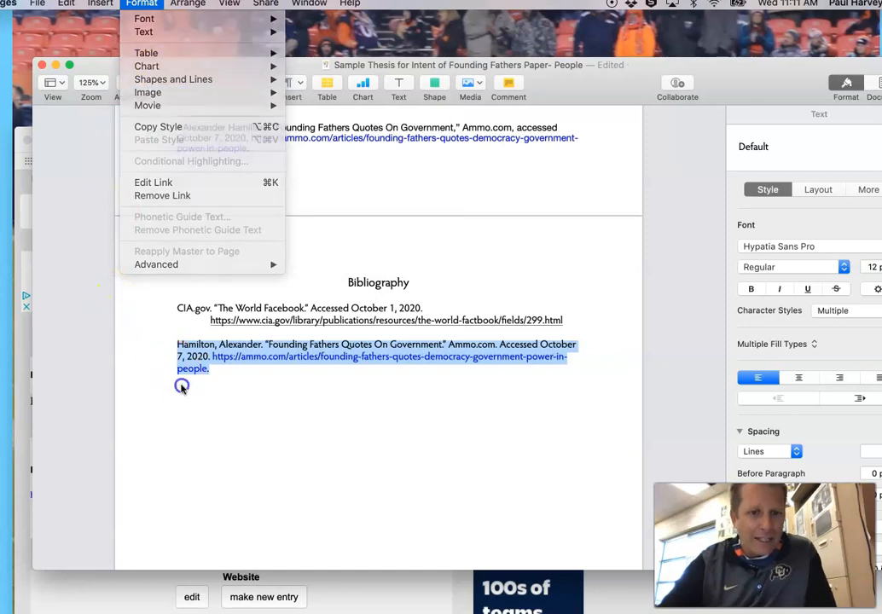
Step: Indent the second line of the Hamilton bibliography entry, starting at "7, 2020.", with a tab
click(173, 368)
click(173, 360)
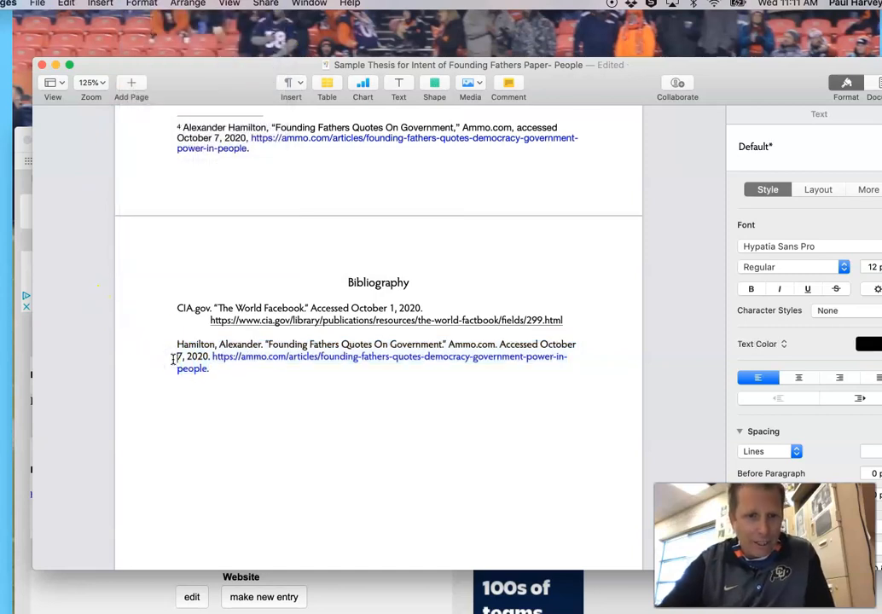
key(Tab)
Step: Try to indent the wrapped "power-in-people" line of the Hamilton entry's URL
click(170, 367)
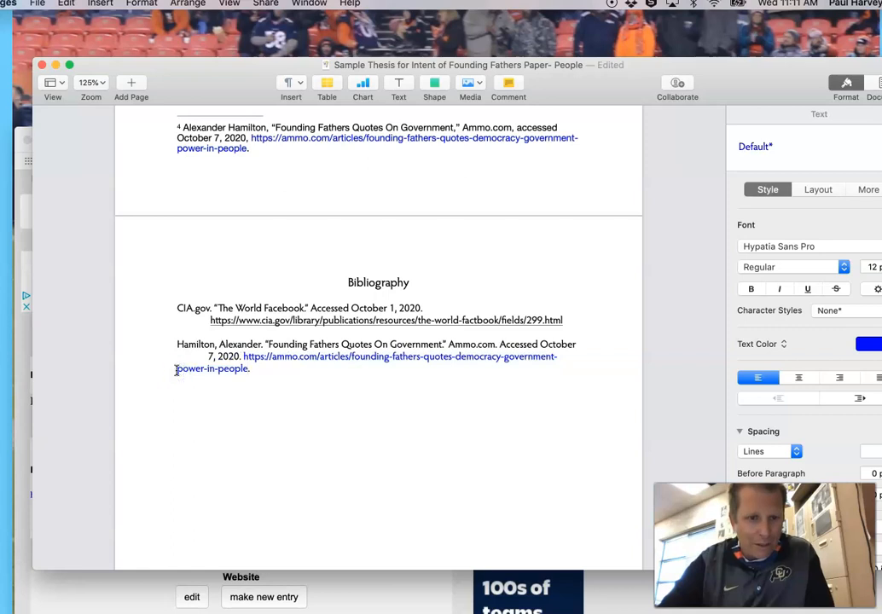
click(560, 356)
click(591, 372)
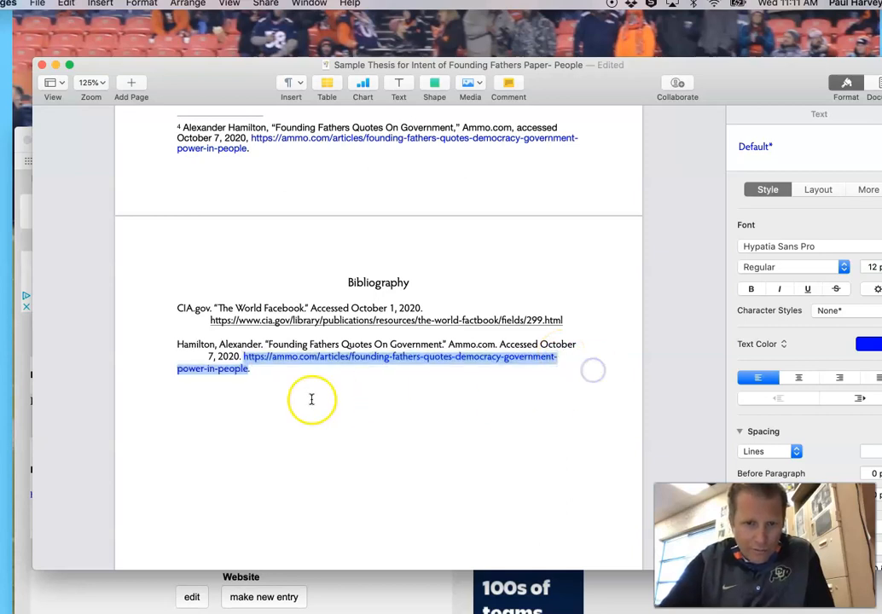
click(174, 370)
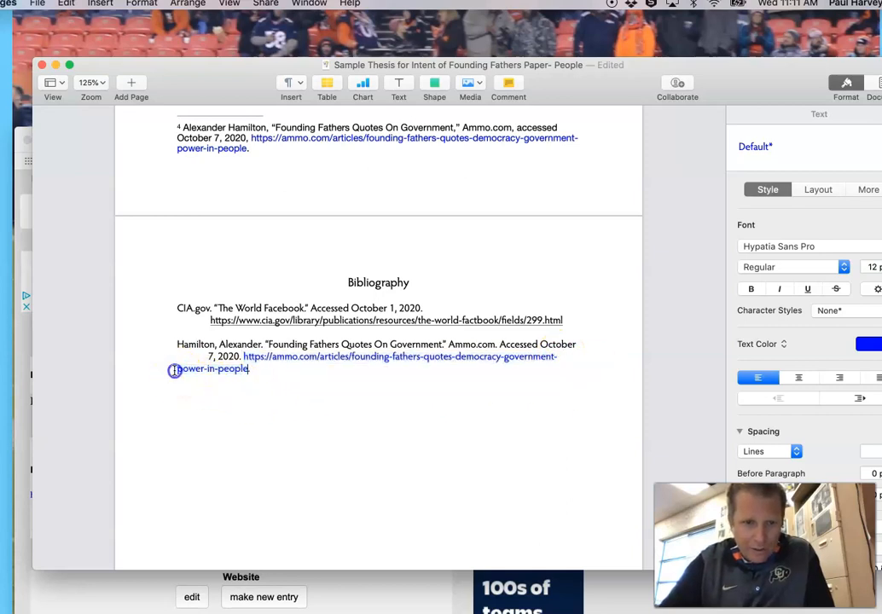
key(Tab)
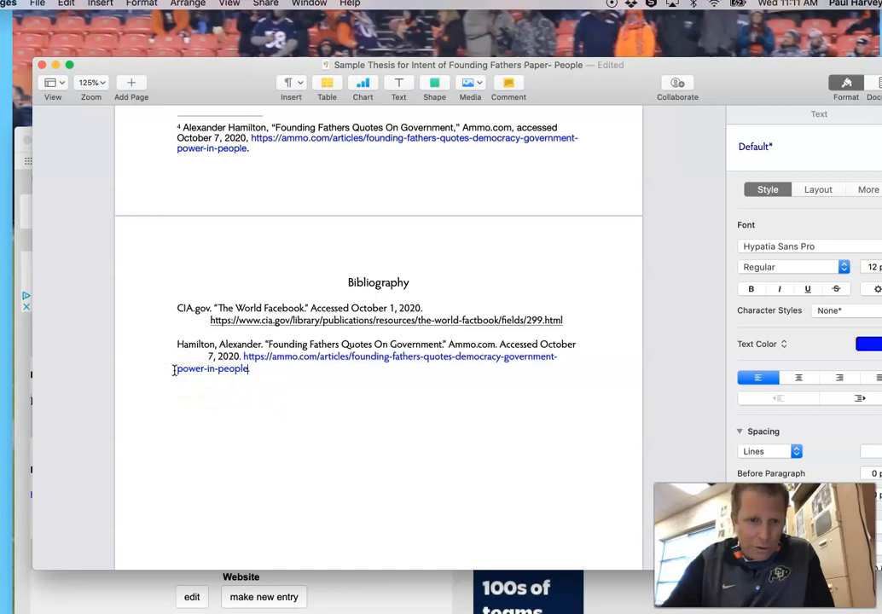
Step: Break the Hamilton entry before its ammo.com URL so that the URL starts on its own indented line
click(175, 371)
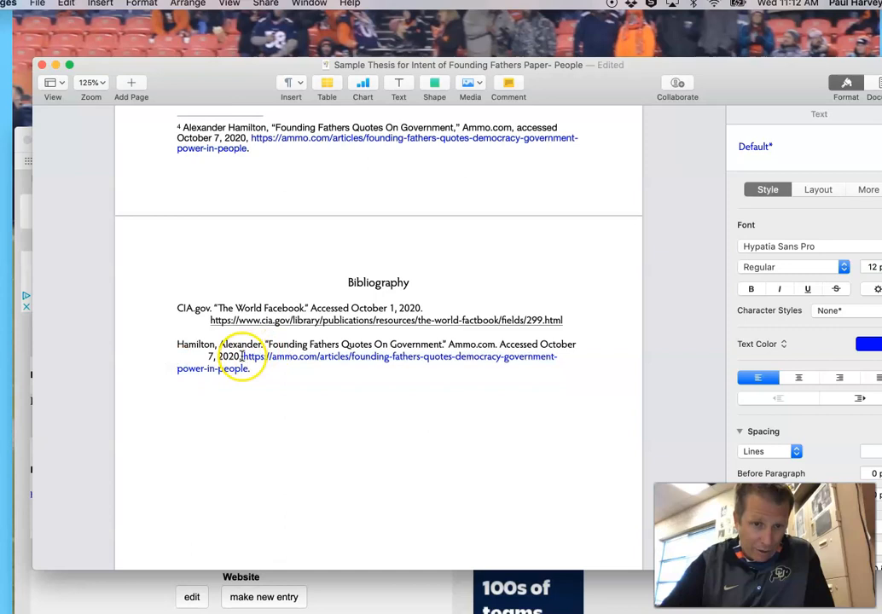
key(Return)
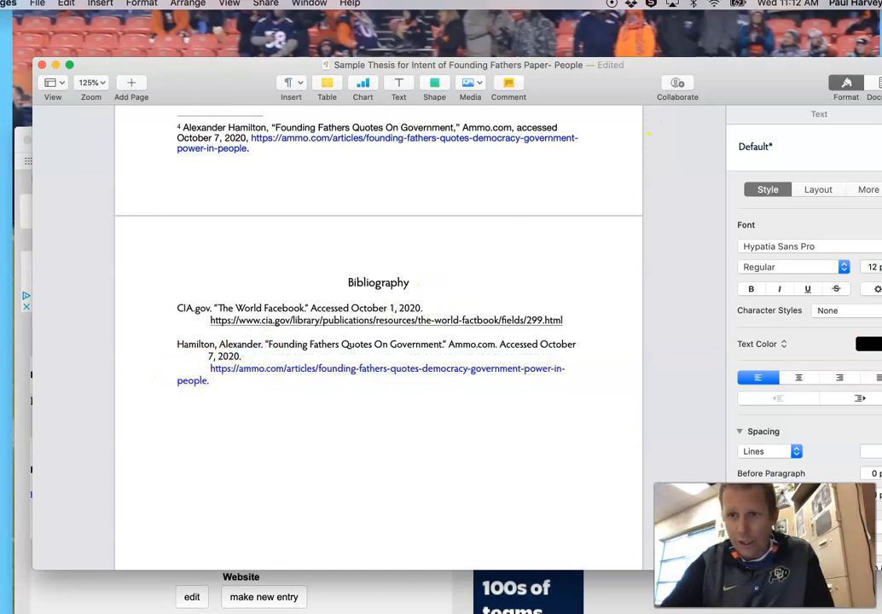
click(876, 85)
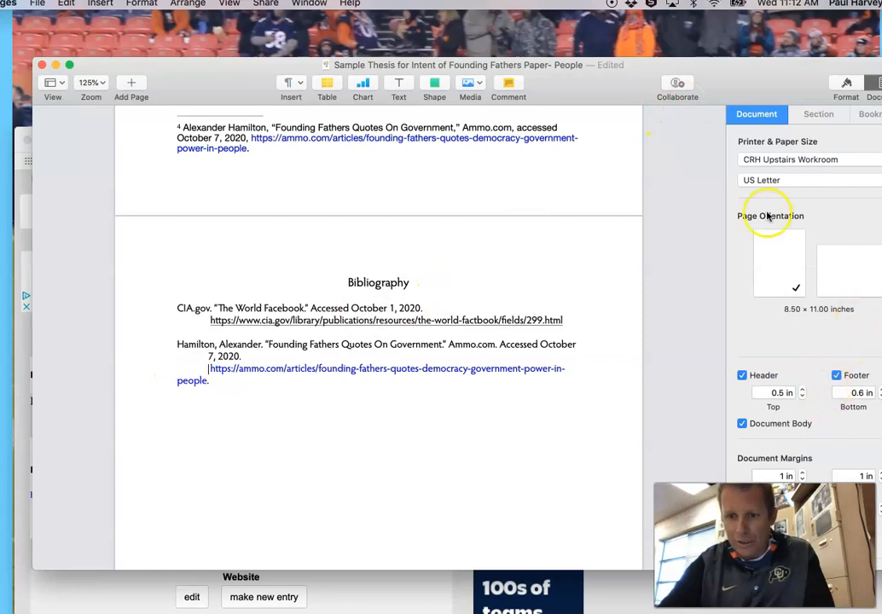
drag(763, 96, 762, 66)
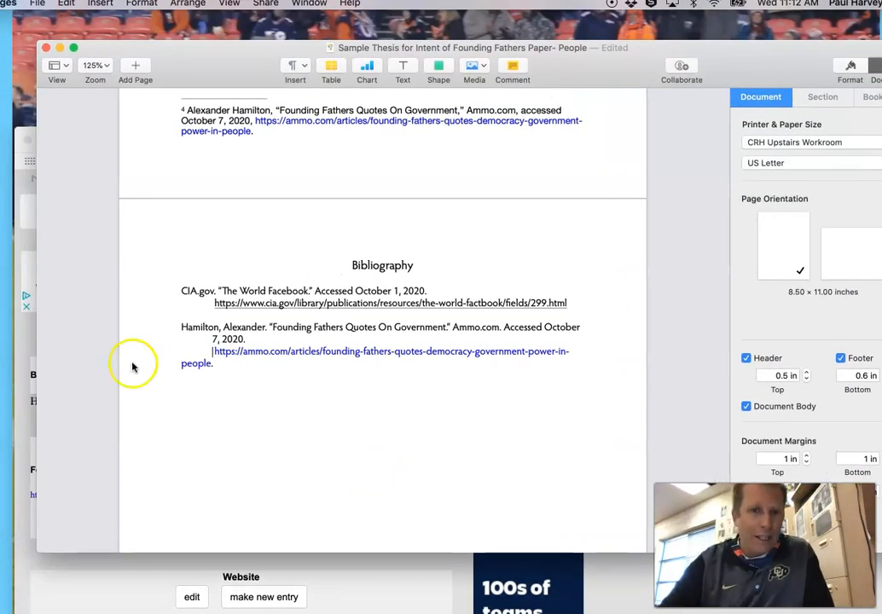
click(142, 3)
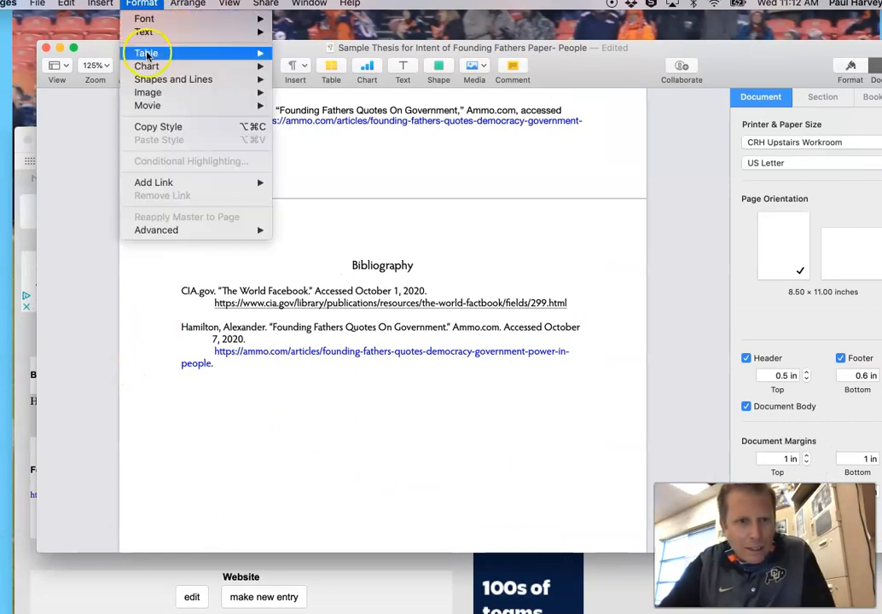
mouse_move(153, 79)
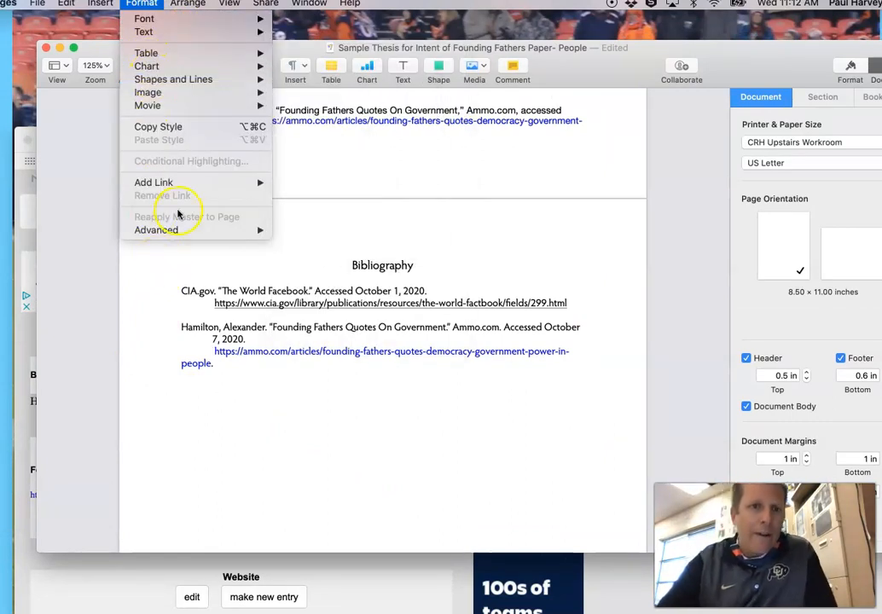
mouse_move(190, 235)
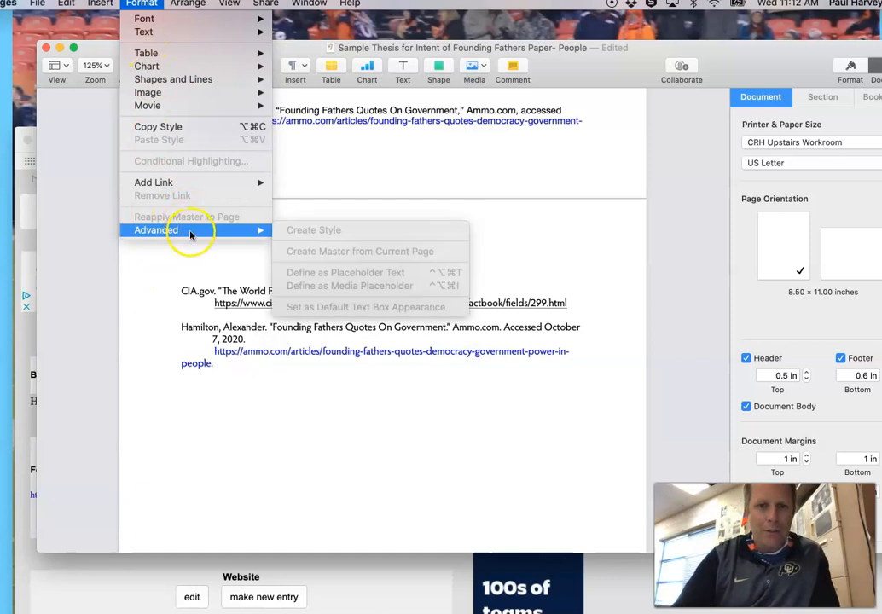
click(115, 300)
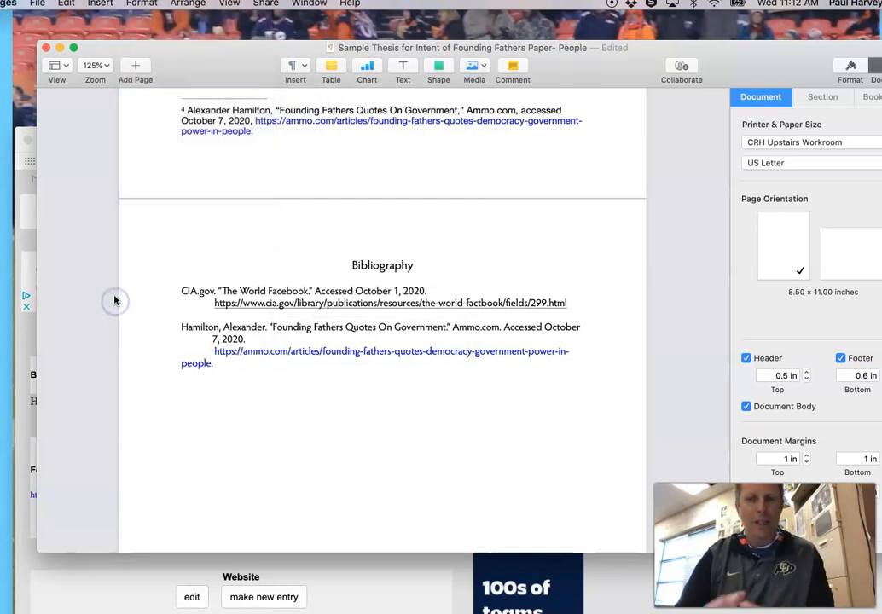